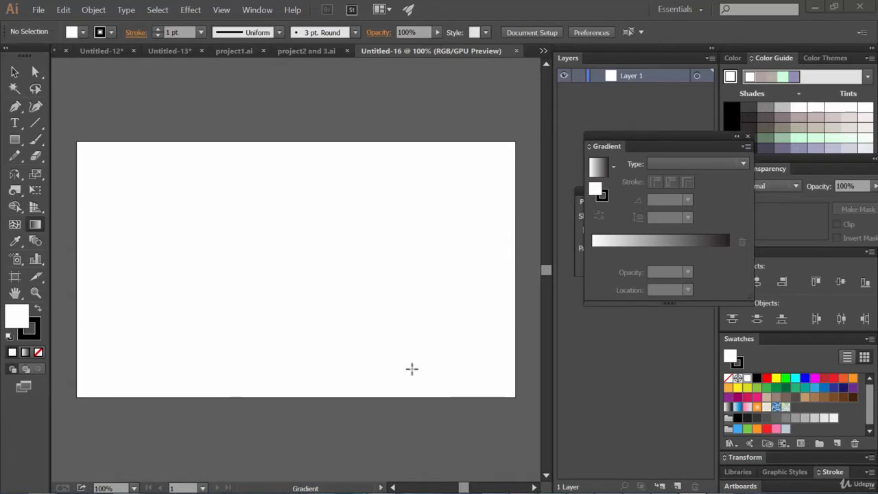
# Draw a rectangle in the upper-left area of the artboard and fill it with red
pyautogui.click(15, 141)
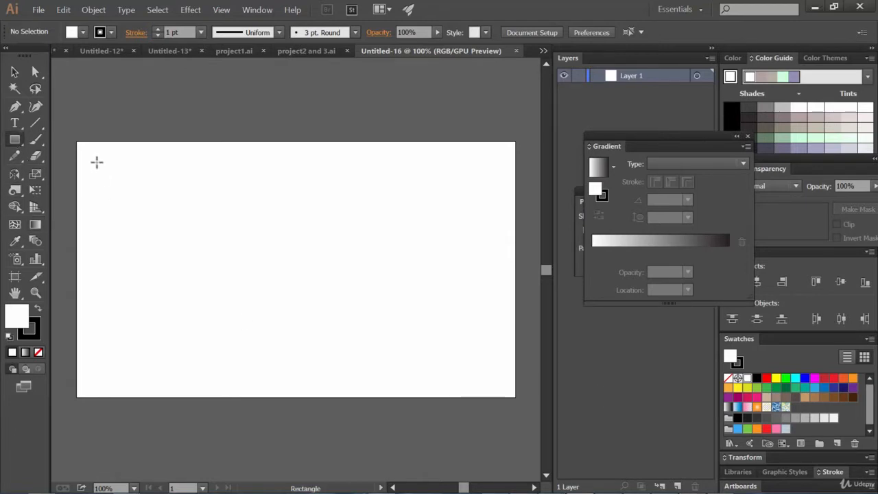
pyautogui.moveTo(96, 162); pyautogui.dragTo(257, 261)
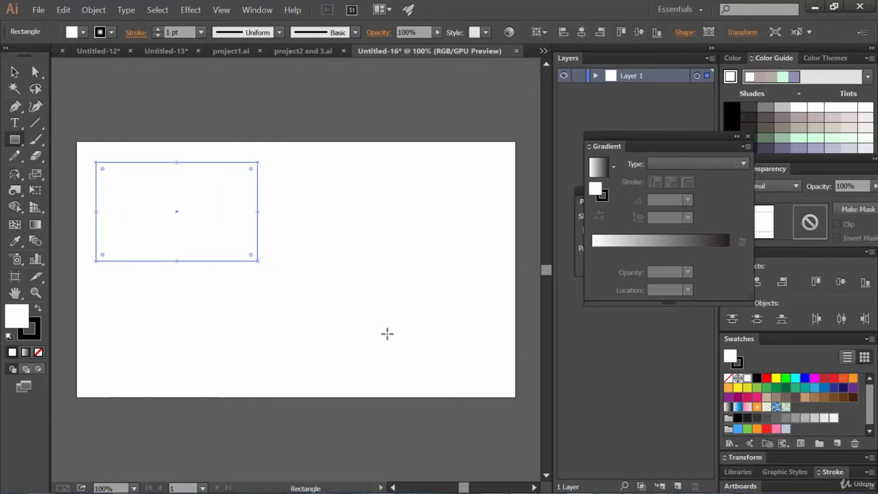
pyautogui.click(82, 32)
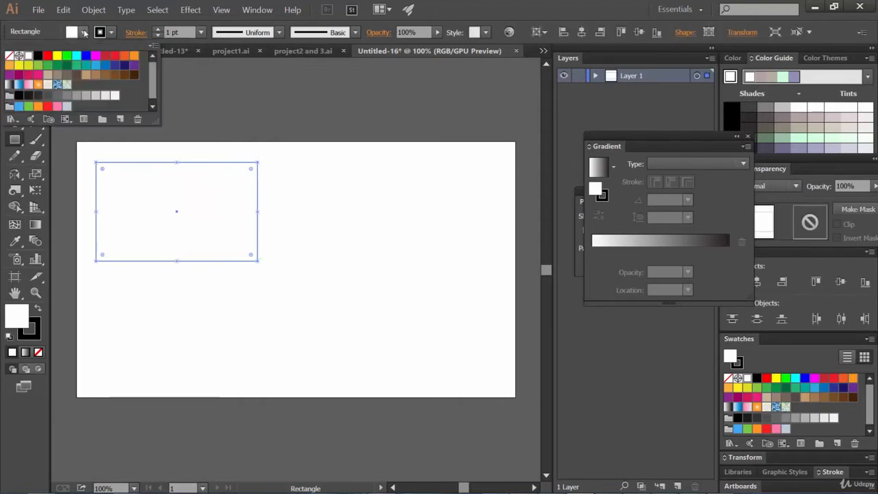
pyautogui.click(114, 63)
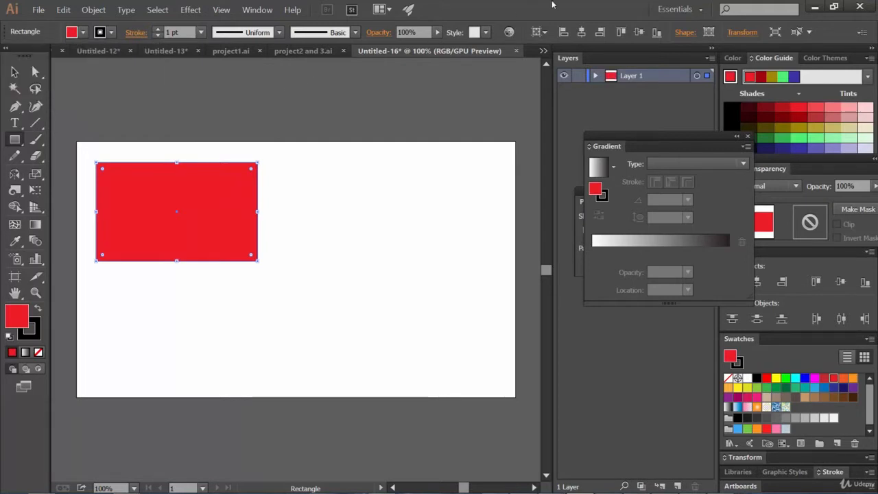
# Draw a red circle on the right half of the artboard with the Ellipse tool
pyautogui.click(14, 139)
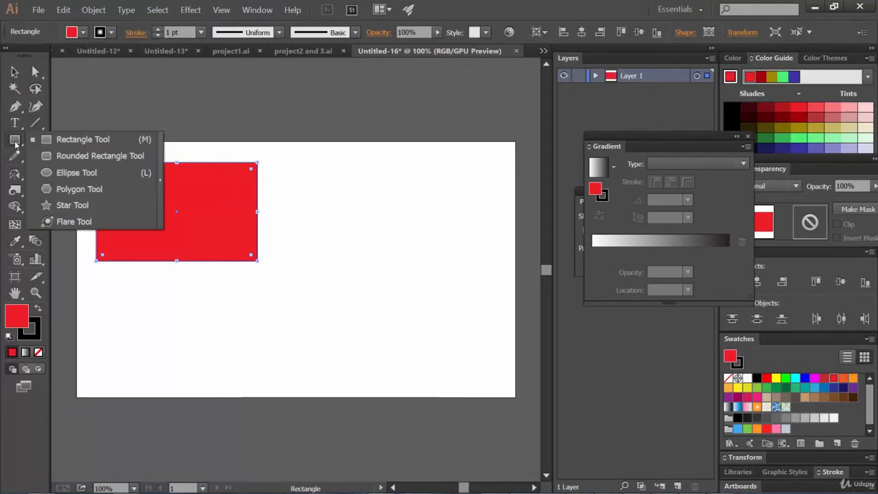
pyautogui.click(84, 173)
pyautogui.moveTo(325, 185); pyautogui.dragTo(453, 316)
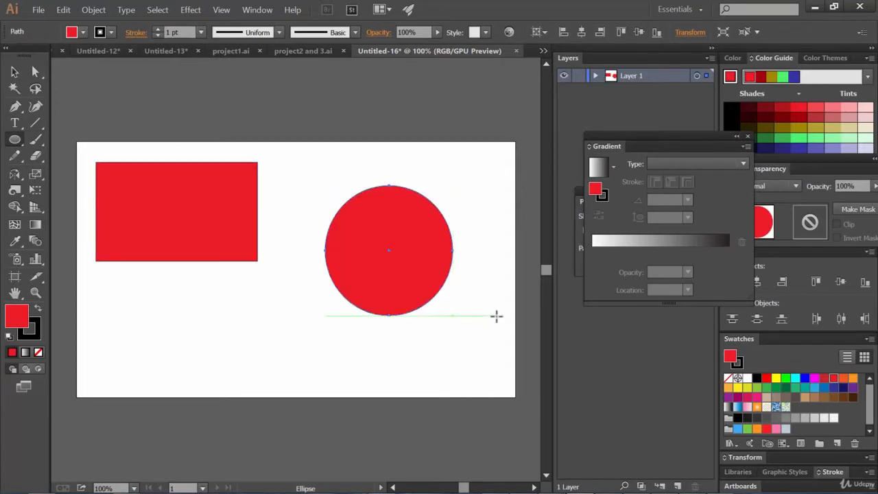
# Draw a closed, curved freeform shape below the rectangle with the Pen tool
pyautogui.click(15, 106)
pyautogui.click(274, 291)
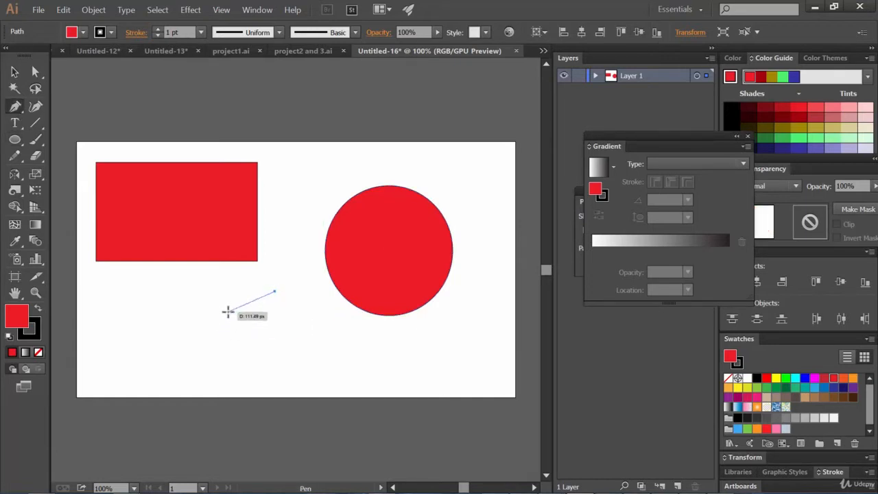
pyautogui.moveTo(227, 307); pyautogui.dragTo(190, 294)
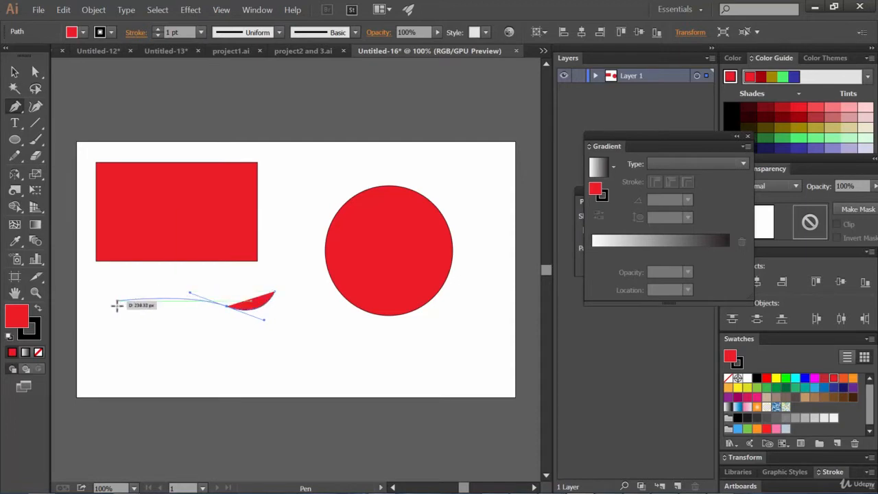
pyautogui.moveTo(120, 304); pyautogui.dragTo(111, 347)
pyautogui.moveTo(210, 384); pyautogui.dragTo(250, 373)
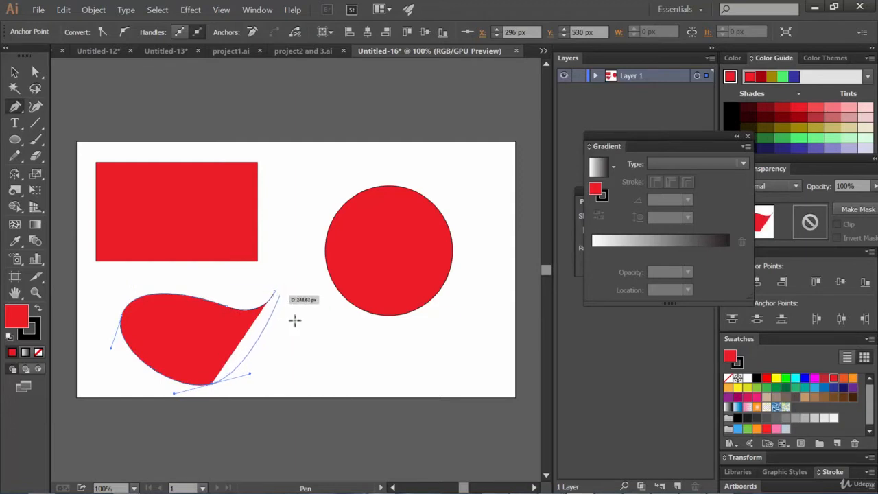
pyautogui.moveTo(322, 327); pyautogui.dragTo(322, 322)
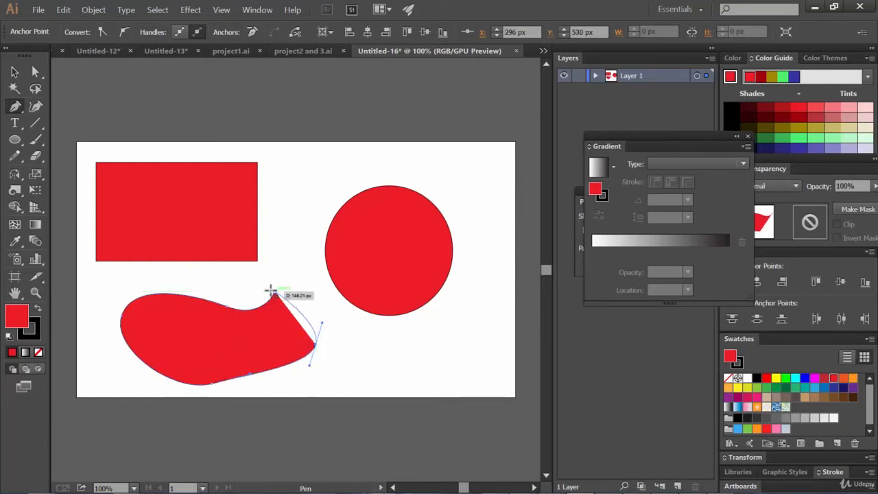
pyautogui.moveTo(283, 272); pyautogui.dragTo(263, 289)
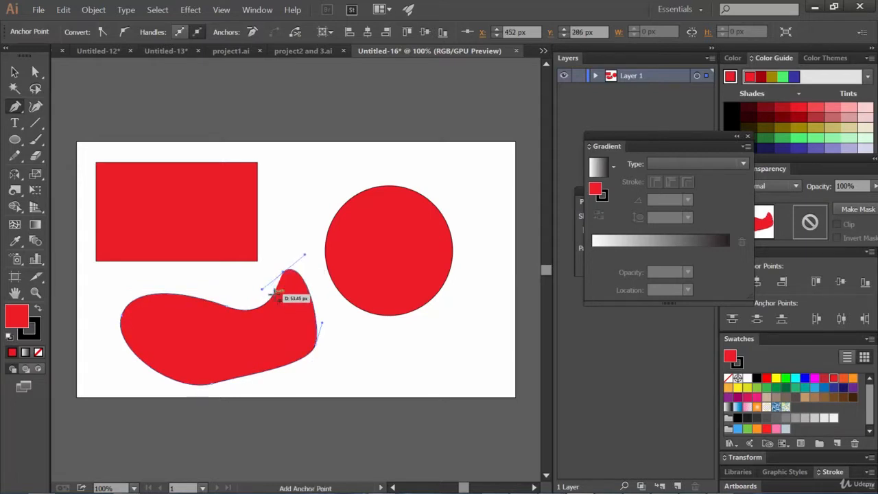
pyautogui.click(273, 291)
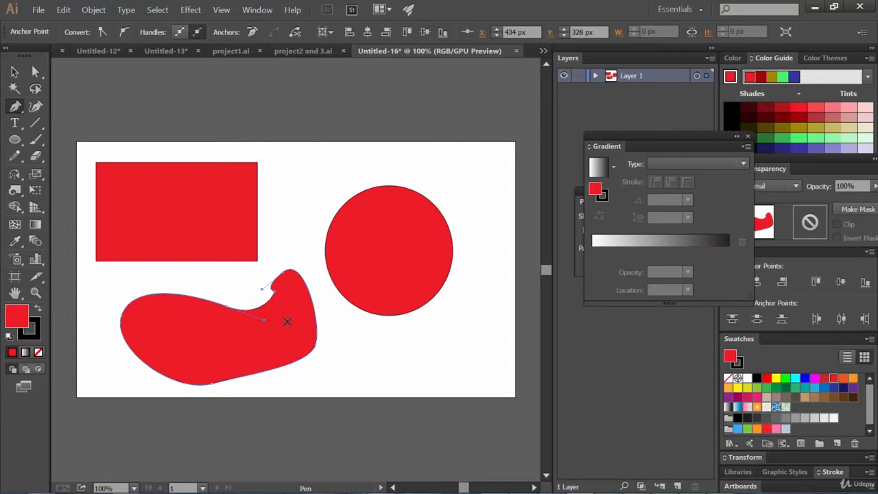
# Select the whole red rectangle with the Selection tool
pyautogui.click(35, 71)
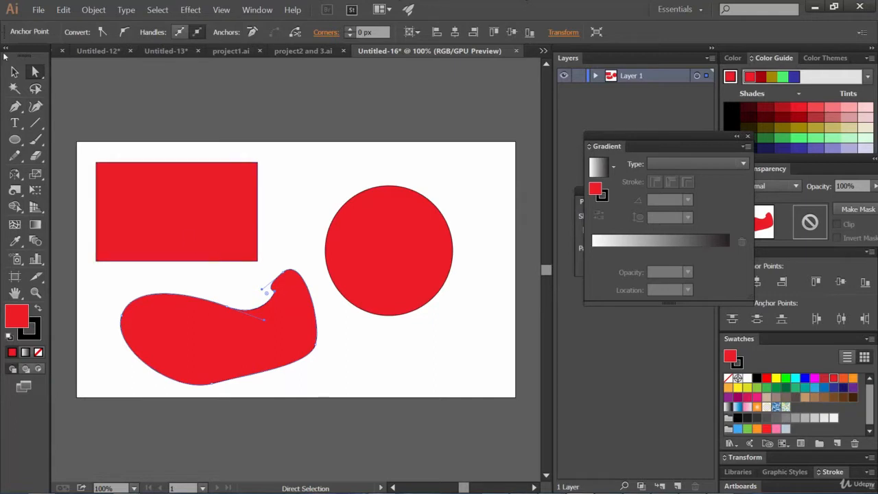
pyautogui.press('v')
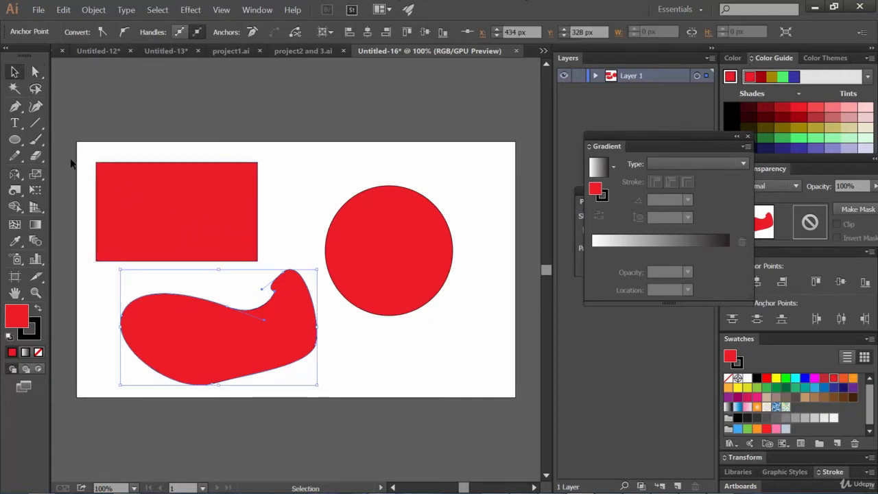
pyautogui.click(185, 198)
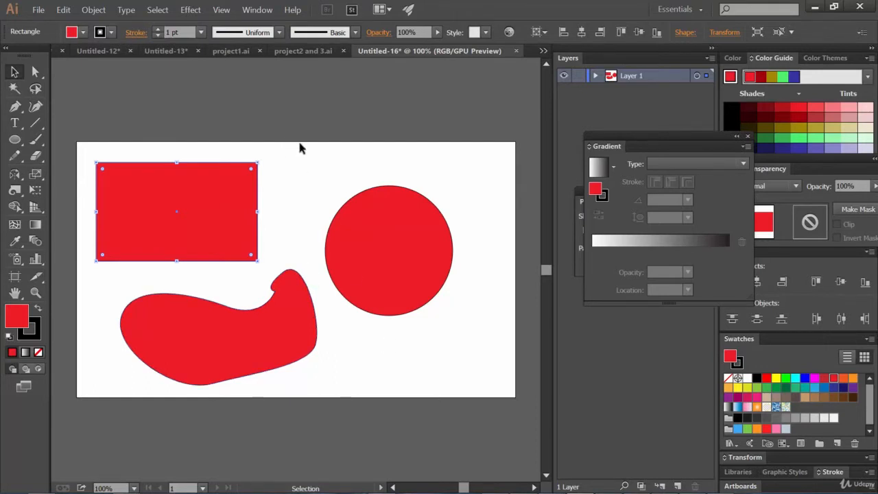
pyautogui.click(188, 10)
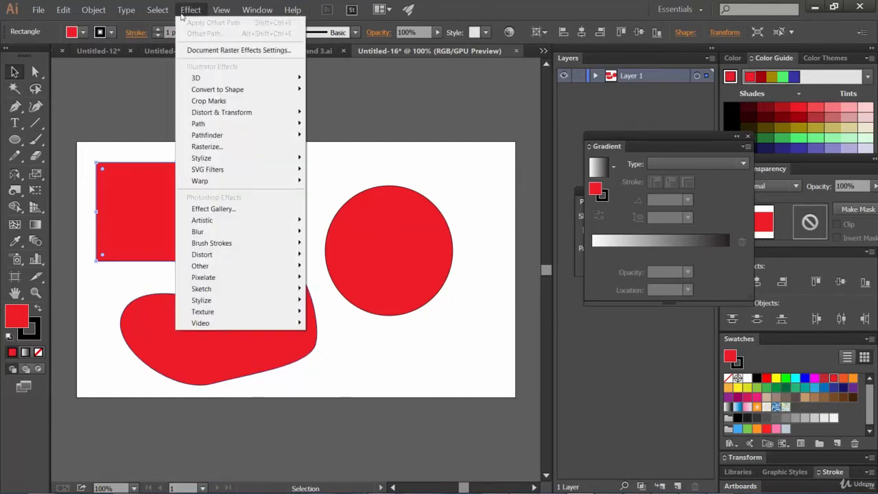
pyautogui.moveTo(295, 125)
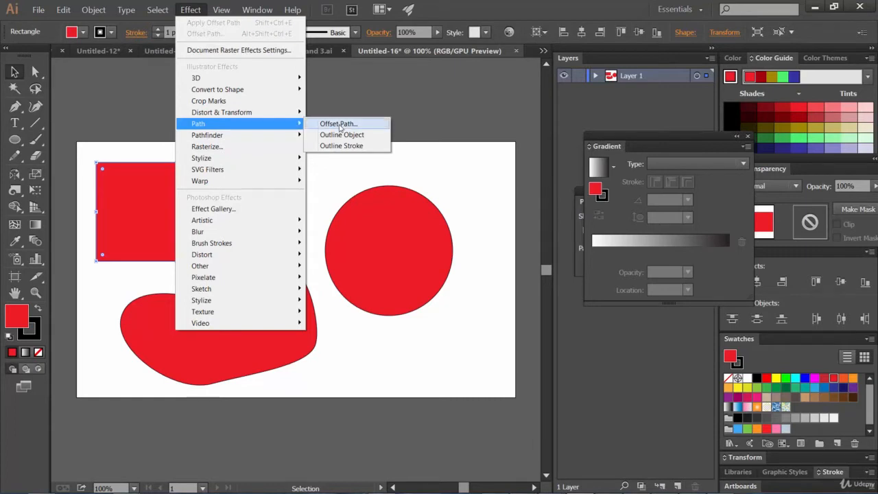
pyautogui.click(558, 2)
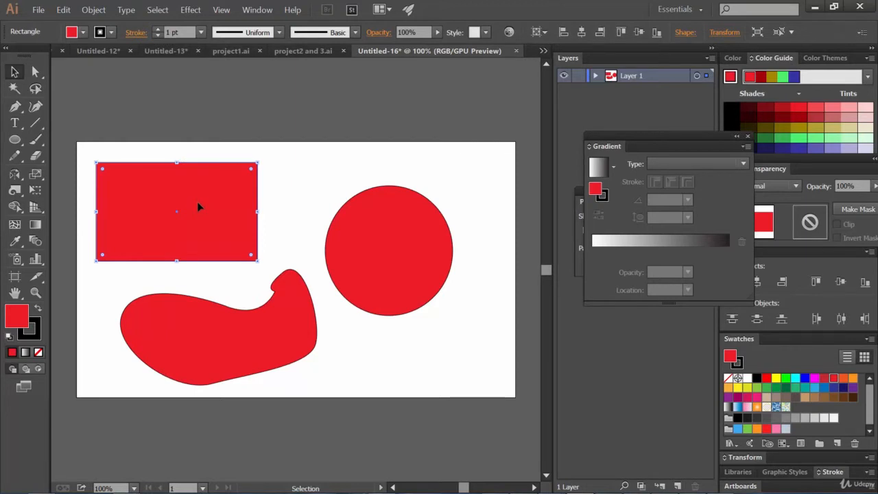
# Duplicate the red rectangle in place, expand Layer 1's contents and select the upper rectangle copy
pyautogui.press('a')
pyautogui.press('v')
pyautogui.moveTo(648, 145); pyautogui.dragTo(794, 163)
pyautogui.click(595, 76)
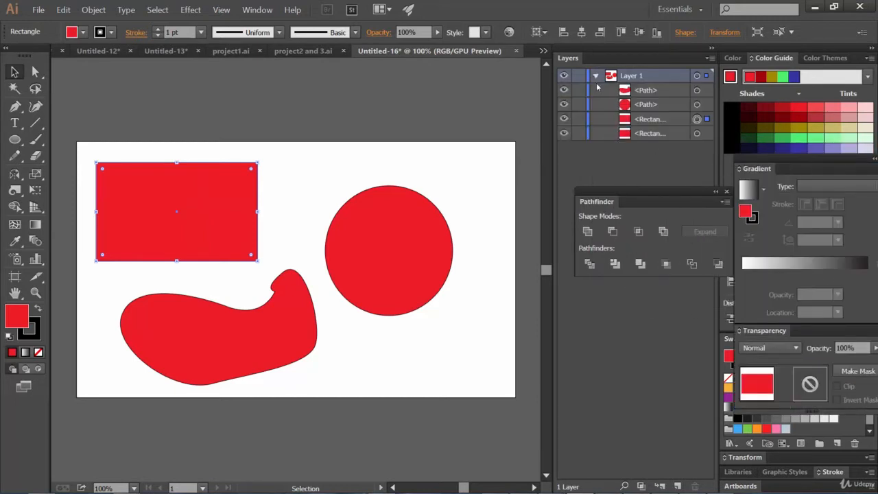
pyautogui.click(658, 118)
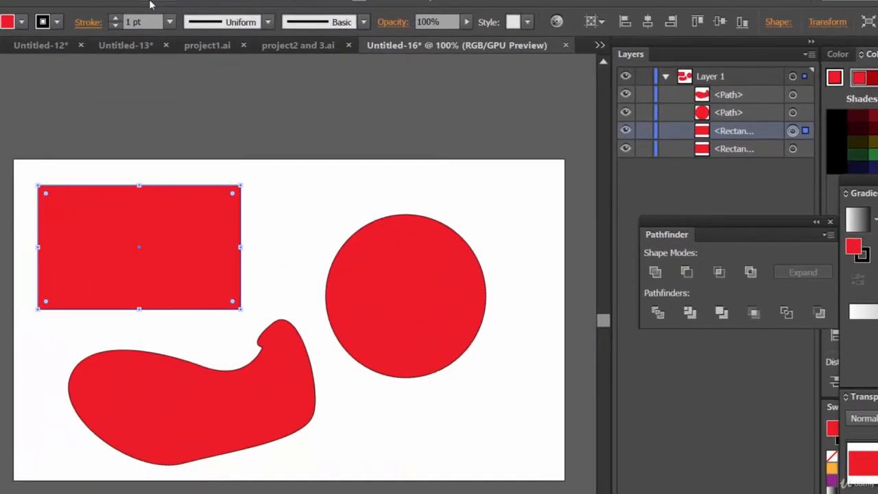
# Apply an Offset Path effect of -10 px with Miter joins to the upper rectangle, with preview enabled
pyautogui.click(151, 4)
pyautogui.moveTo(265, 142)
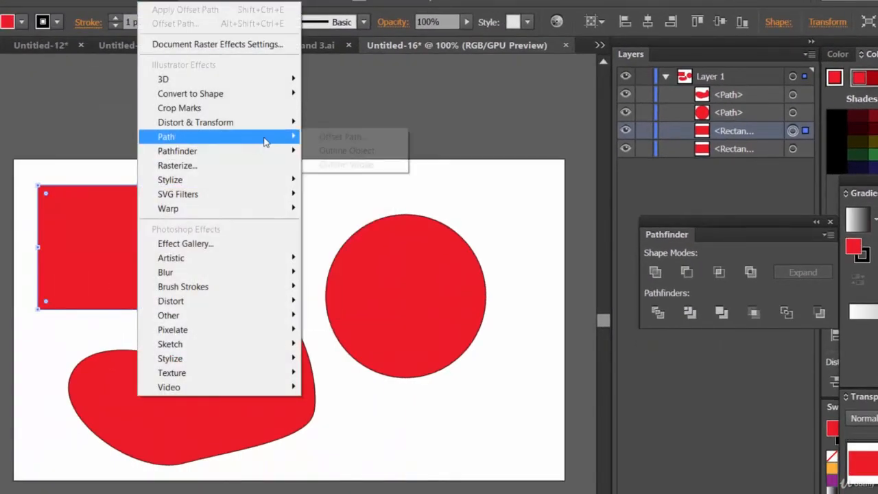
pyautogui.click(373, 136)
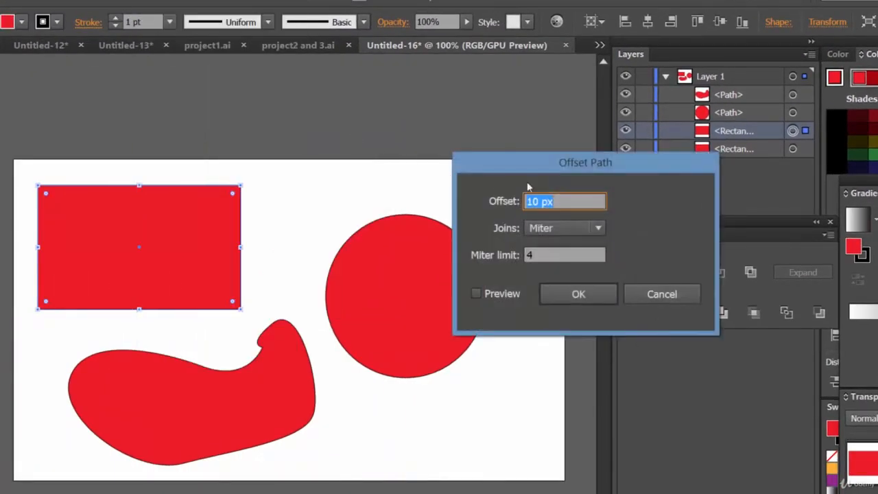
pyautogui.click(501, 297)
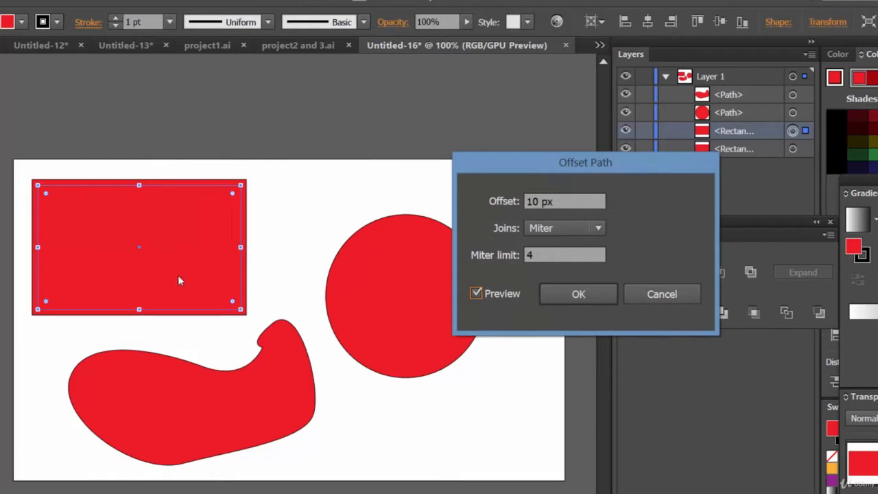
pyautogui.click(553, 201)
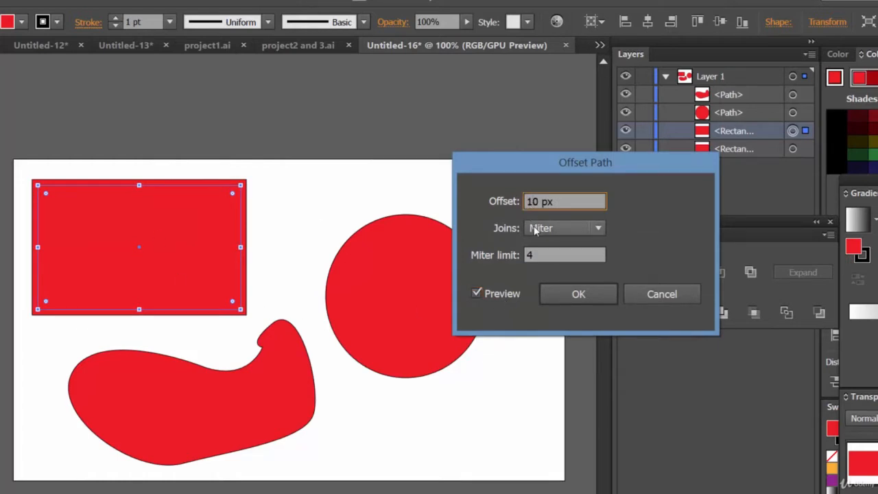
pyautogui.write('-')
pyautogui.press('BackSpace')
pyautogui.press('BackSpace')
pyautogui.write('-1')
pyautogui.click(570, 294)
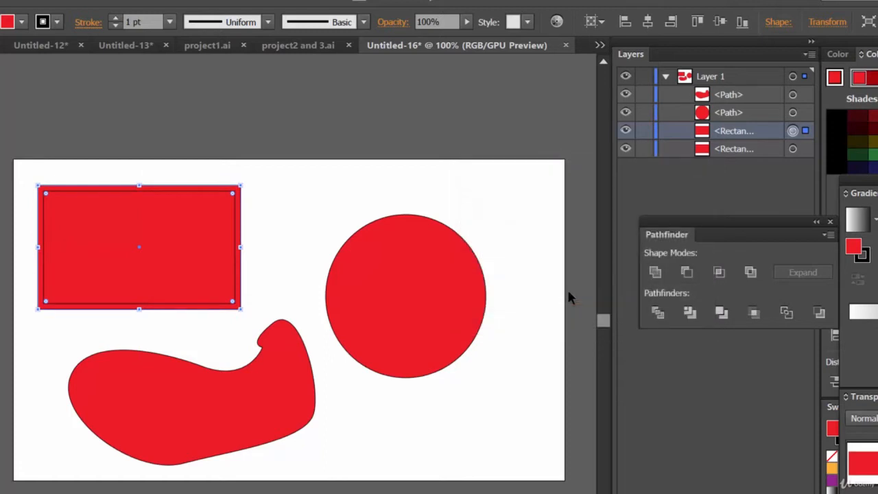
# Remove the stroke of the inset rectangle and fill it with a darker red
pyautogui.click(57, 22)
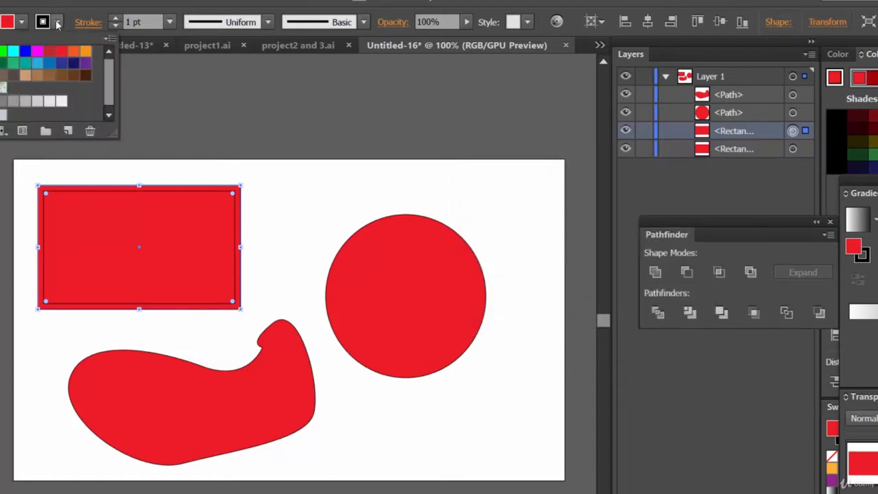
pyautogui.click(3, 47)
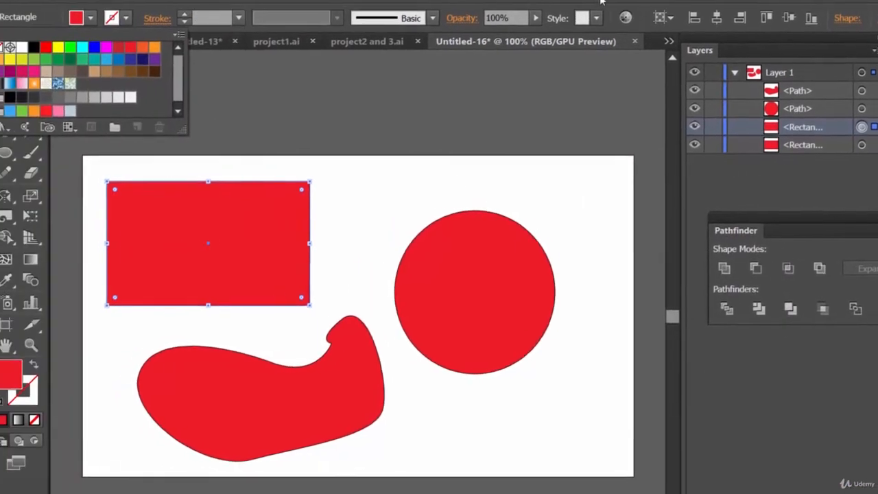
pyautogui.click(104, 17)
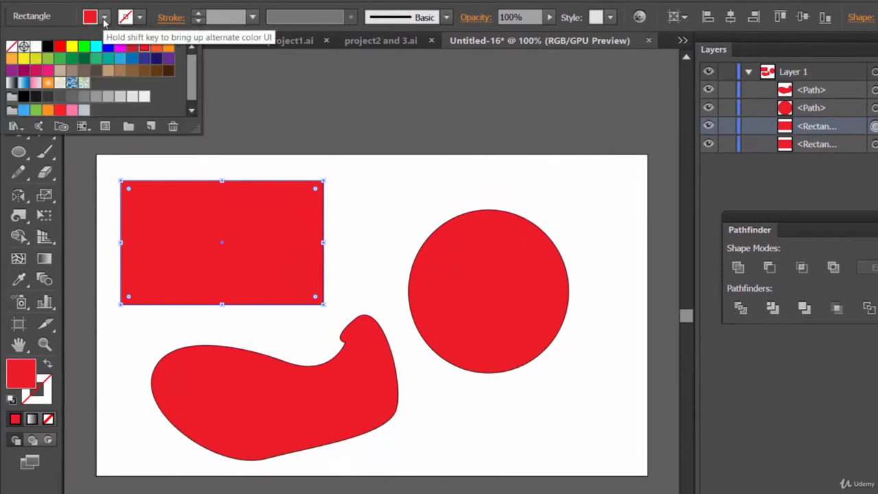
pyautogui.click(137, 55)
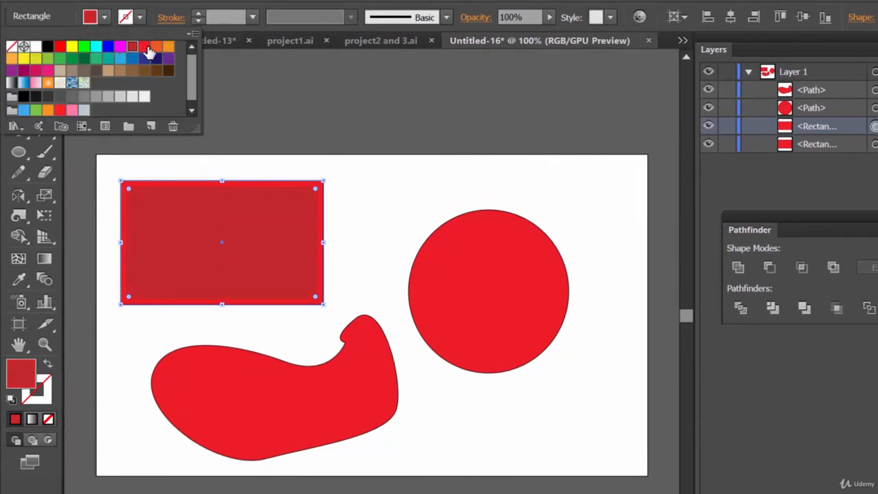
pyautogui.press('Escape')
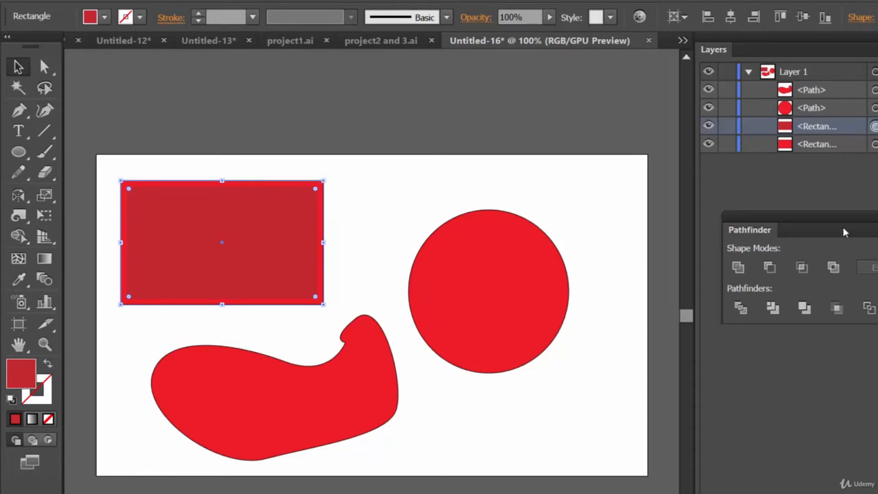
# Bring the Gradient settings into reach and apply a Linear gradient fill to the inset rectangle
pyautogui.moveTo(844, 233); pyautogui.dragTo(852, 242)
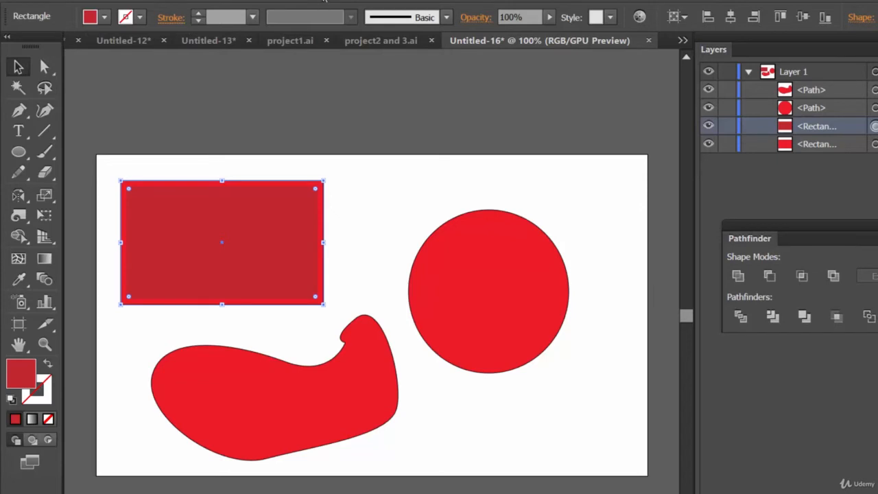
pyautogui.click(324, 1)
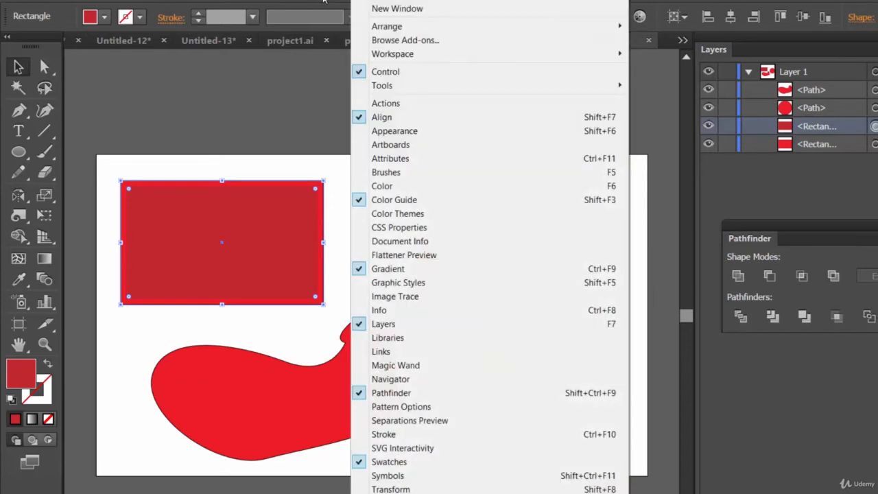
pyautogui.click(401, 269)
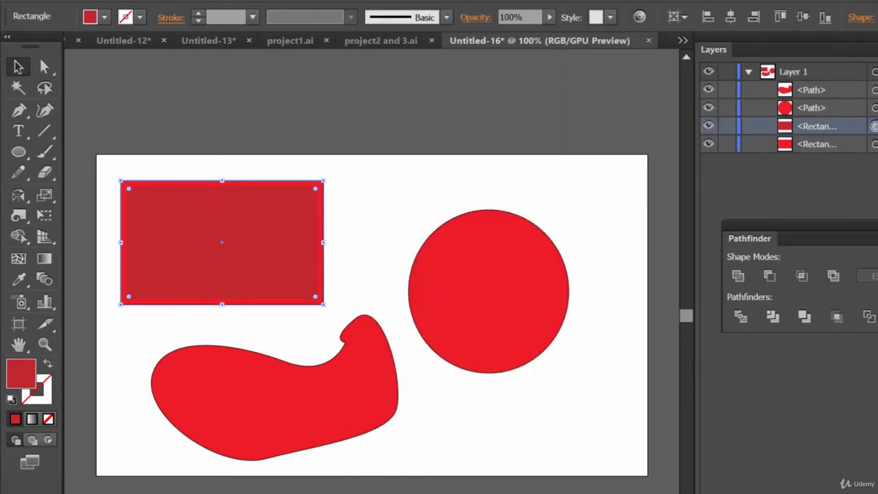
pyautogui.moveTo(736, 192); pyautogui.dragTo(696, 114)
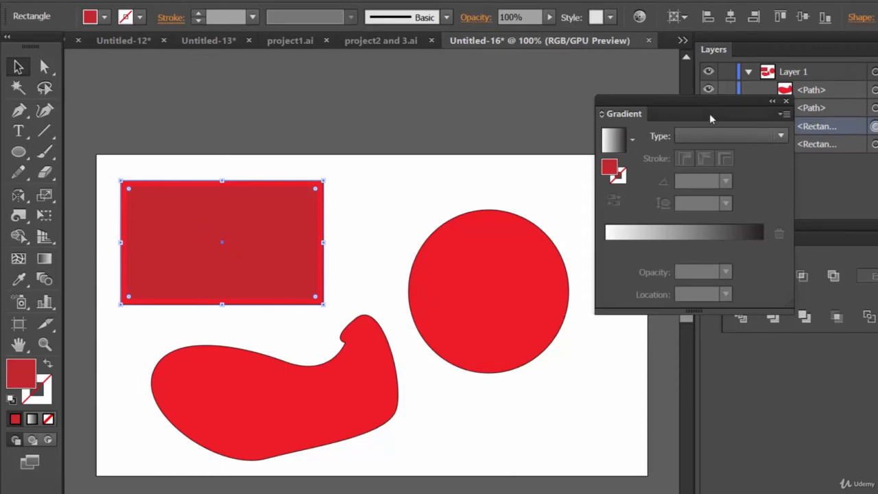
pyautogui.click(724, 136)
pyautogui.click(712, 151)
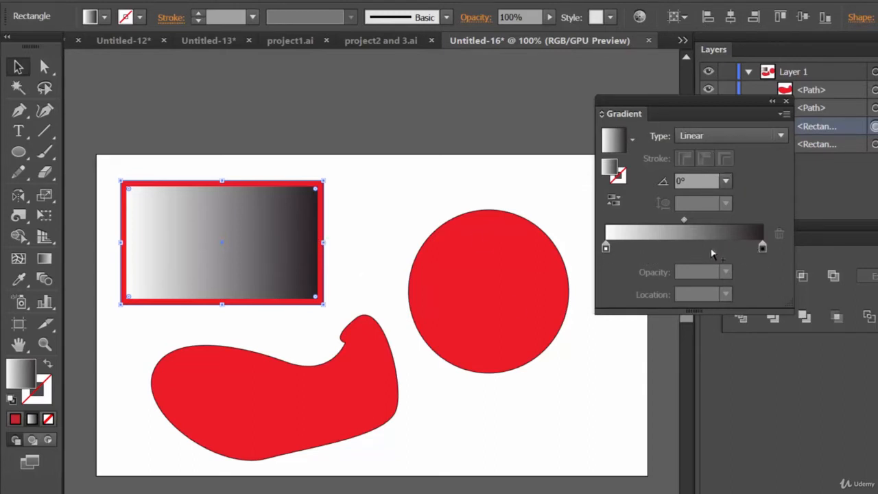
# Set the end stop of the inset rectangle's linear gradient to white with 0% opacity
pyautogui.click(605, 248)
pyautogui.doubleClick(762, 248)
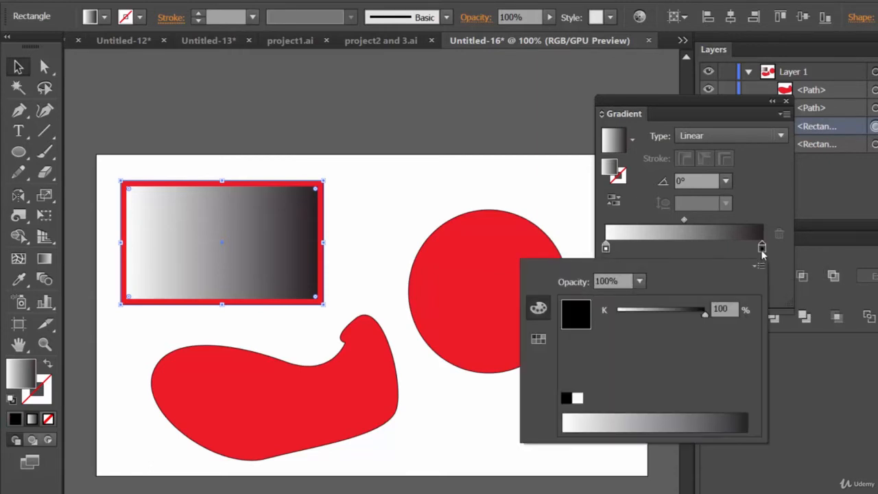
pyautogui.click(769, 252)
pyautogui.doubleClick(763, 250)
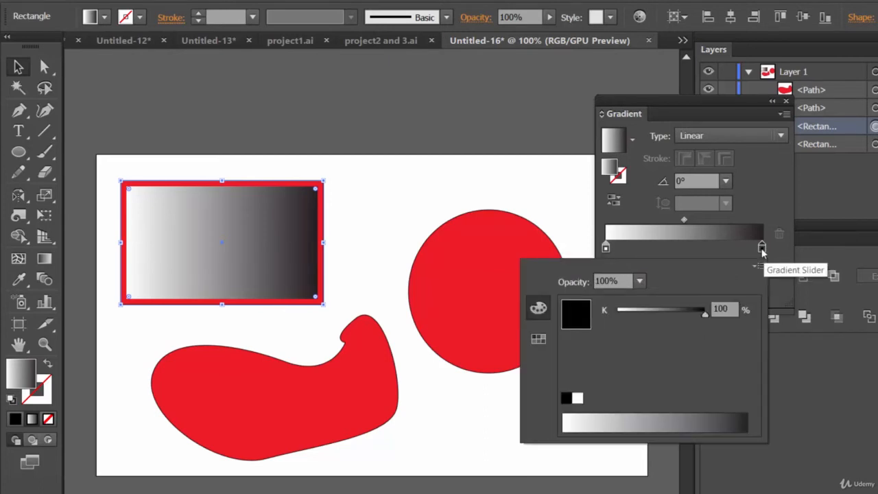
pyautogui.click(575, 400)
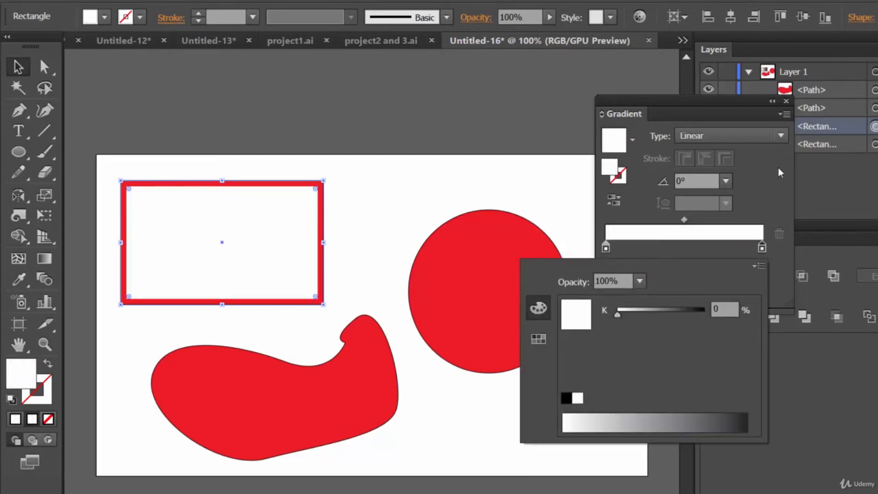
pyautogui.click(779, 173)
pyautogui.click(726, 271)
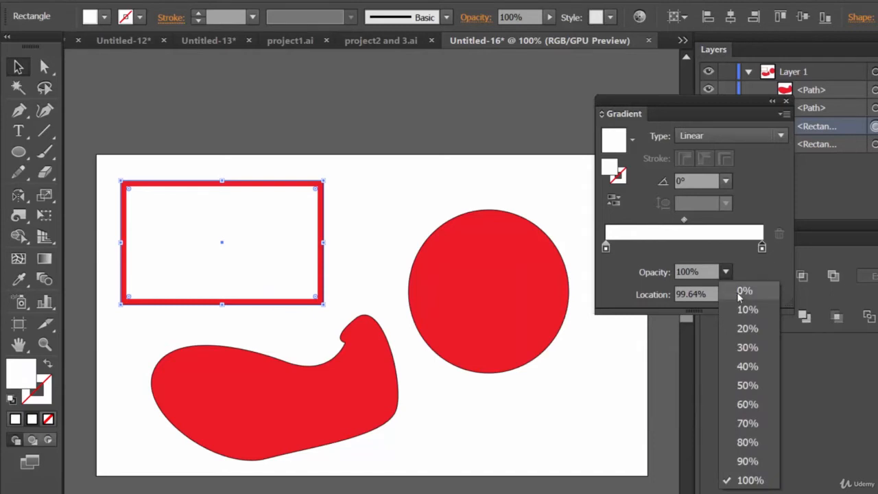
pyautogui.click(743, 291)
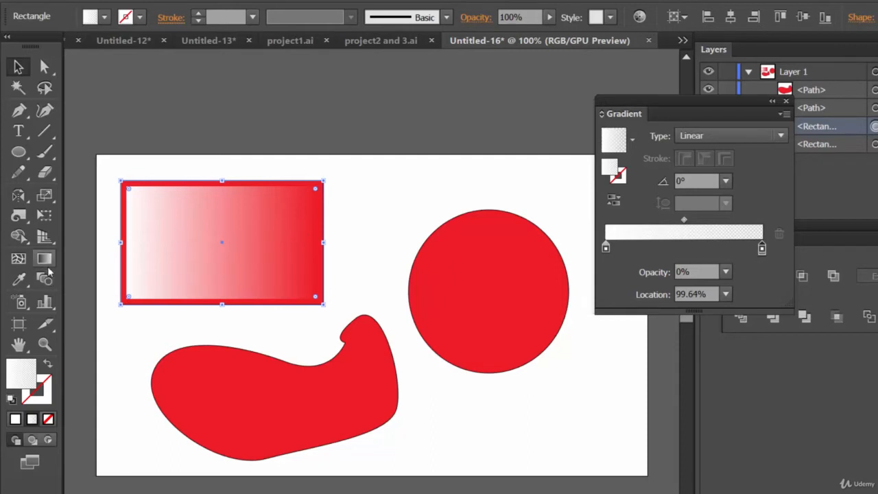
pyautogui.doubleClick(605, 247)
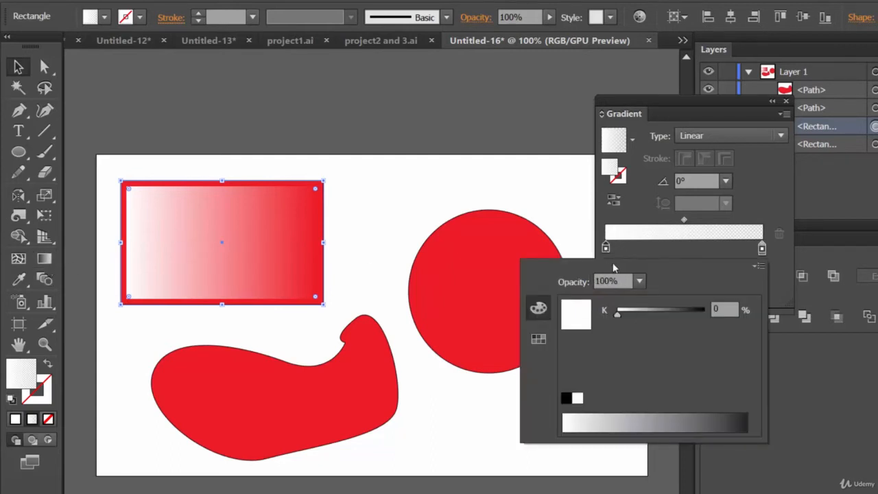
pyautogui.click(774, 206)
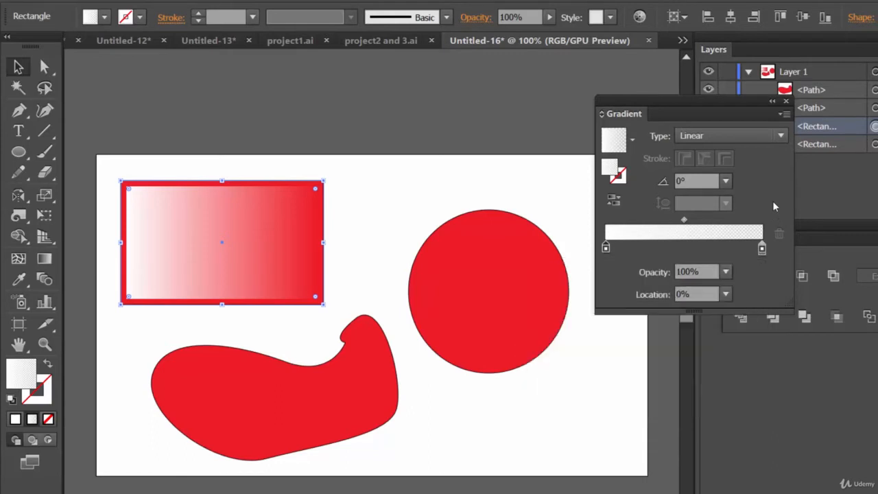
pyautogui.doubleClick(762, 248)
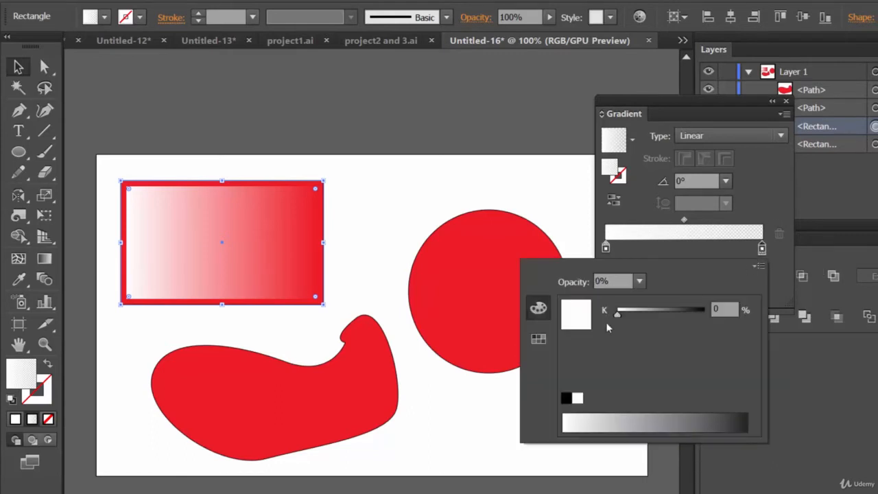
pyautogui.click(774, 195)
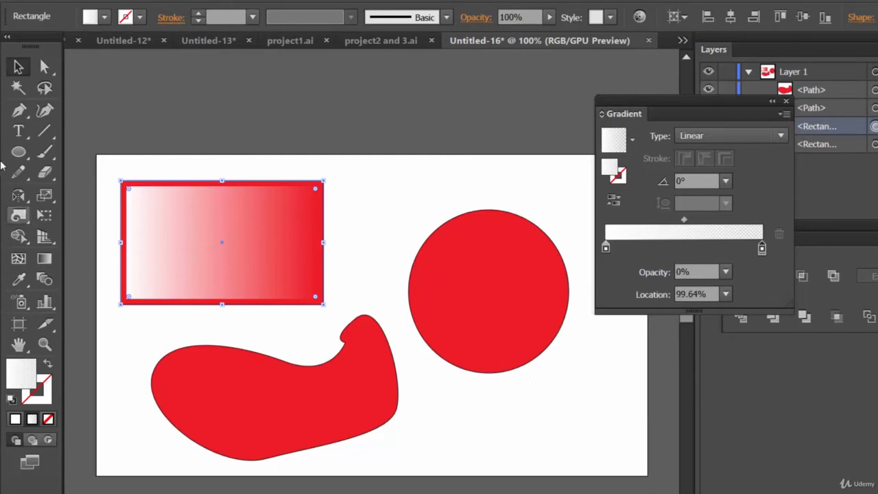
# Try out gradient highlights in different directions from the edges and corners of the inset rectangle with the Gradient tool
pyautogui.click(45, 261)
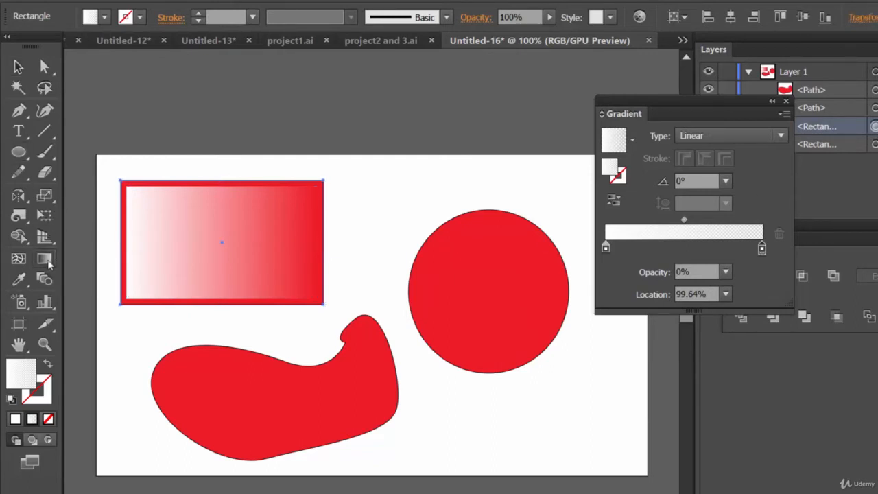
pyautogui.moveTo(116, 240); pyautogui.dragTo(145, 245)
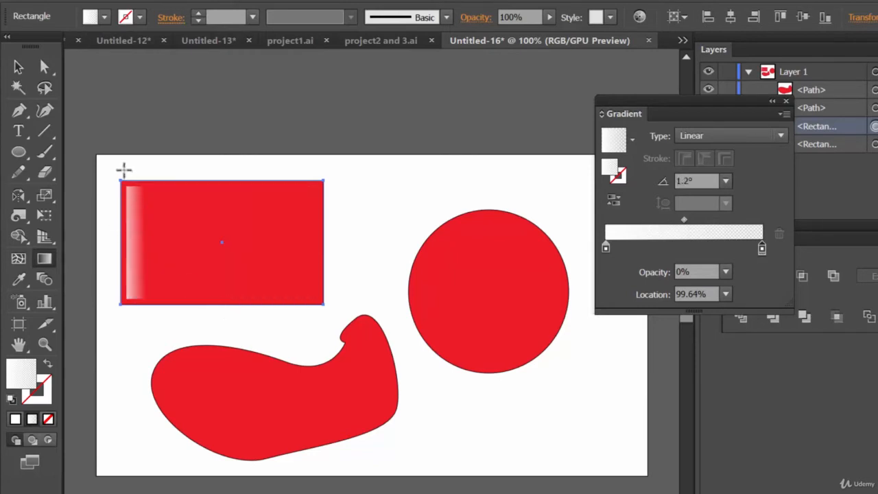
pyautogui.moveTo(124, 172); pyautogui.dragTo(158, 200)
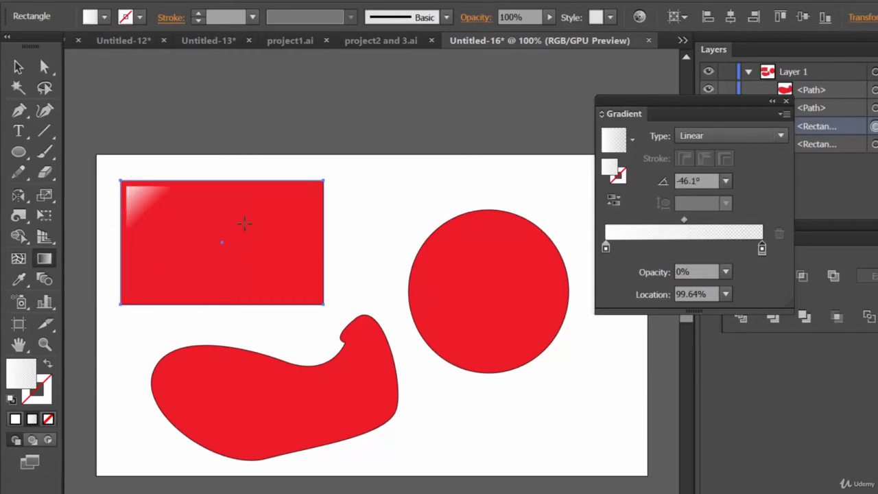
pyautogui.moveTo(328, 263); pyautogui.dragTo(302, 266)
pyautogui.moveTo(334, 175); pyautogui.dragTo(299, 208)
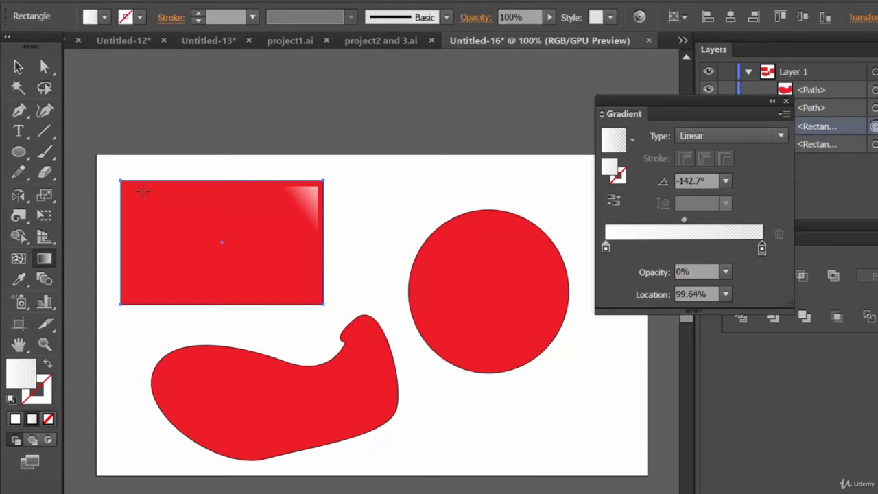
pyautogui.moveTo(123, 177); pyautogui.dragTo(166, 206)
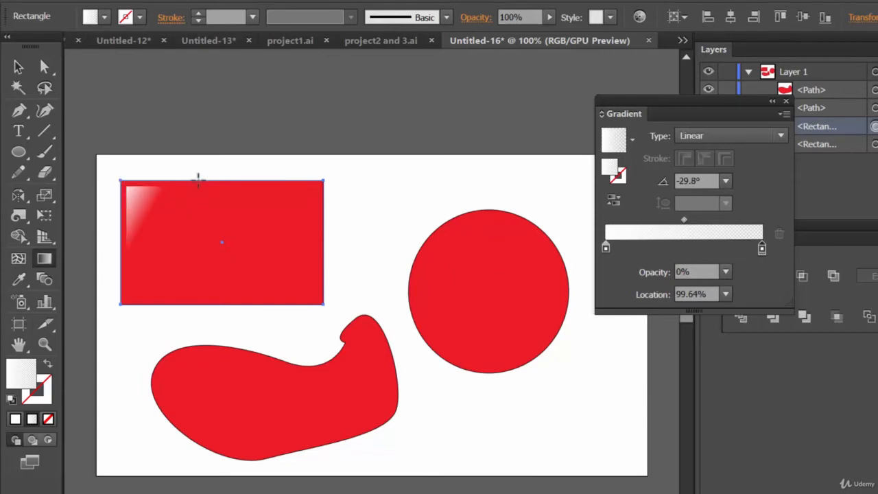
pyautogui.moveTo(225, 186); pyautogui.dragTo(232, 199)
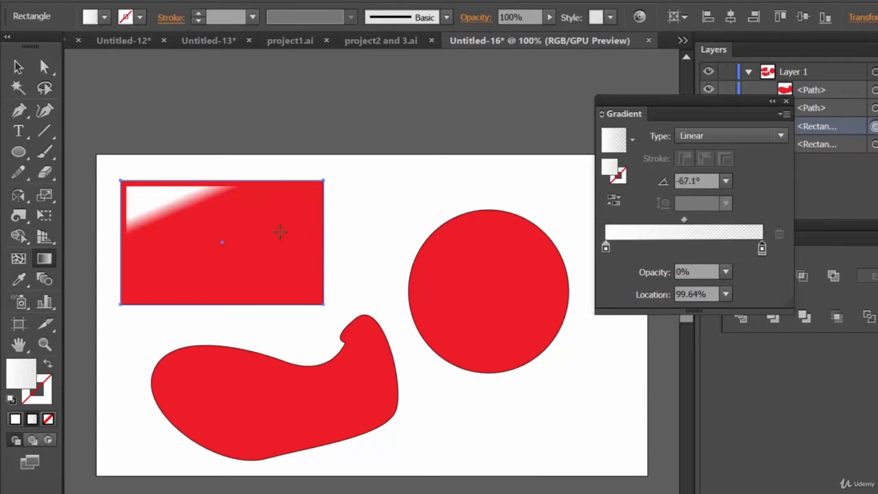
pyautogui.moveTo(105, 203); pyautogui.dragTo(133, 221)
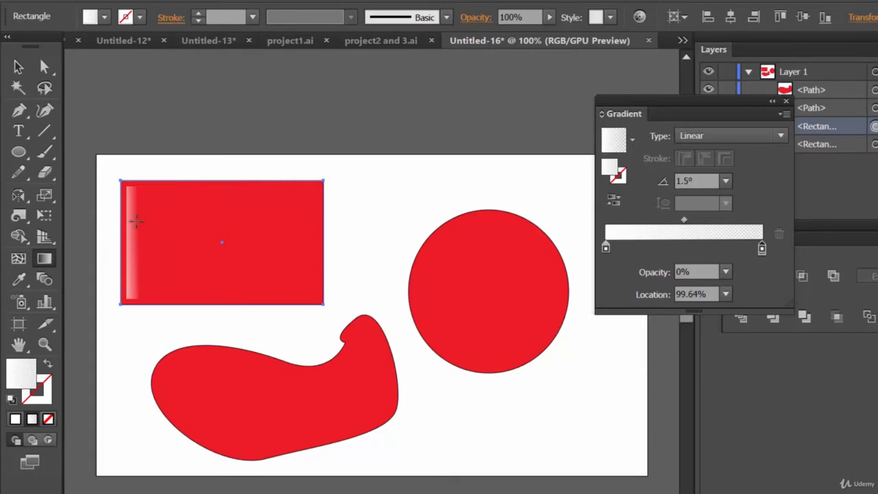
pyautogui.moveTo(325, 220); pyautogui.dragTo(310, 222)
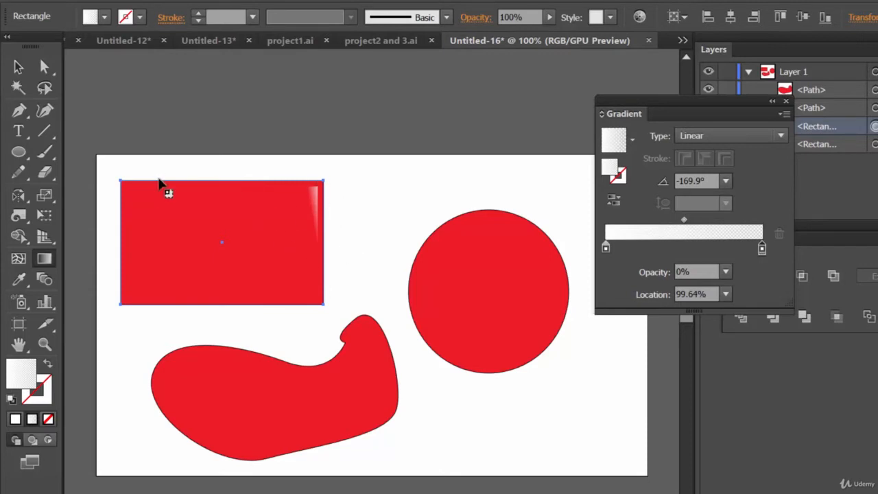
pyautogui.moveTo(159, 184); pyautogui.dragTo(180, 204)
pyautogui.moveTo(176, 174); pyautogui.dragTo(198, 194)
pyautogui.moveTo(109, 203); pyautogui.dragTo(129, 211)
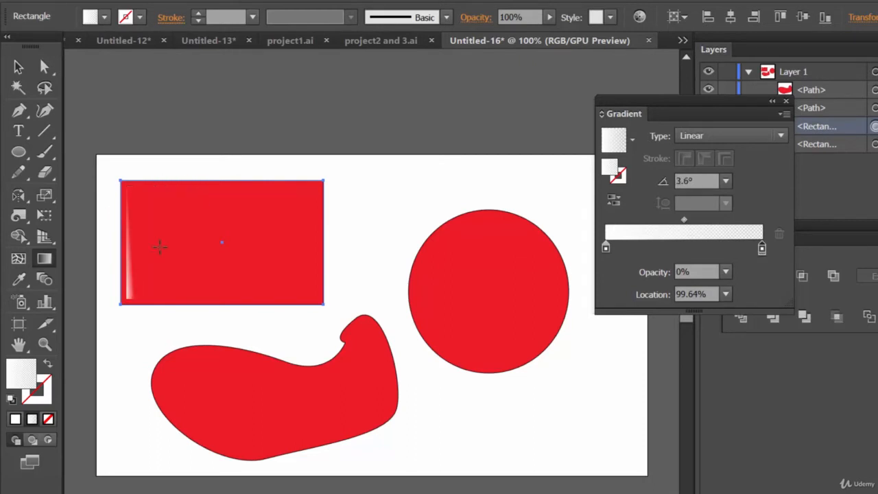
pyautogui.moveTo(112, 284); pyautogui.dragTo(127, 260)
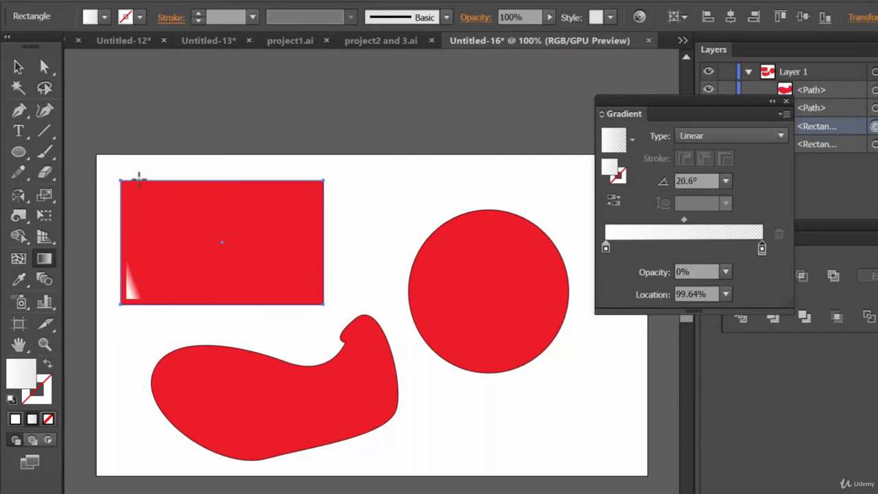
pyautogui.moveTo(119, 174); pyautogui.dragTo(209, 249)
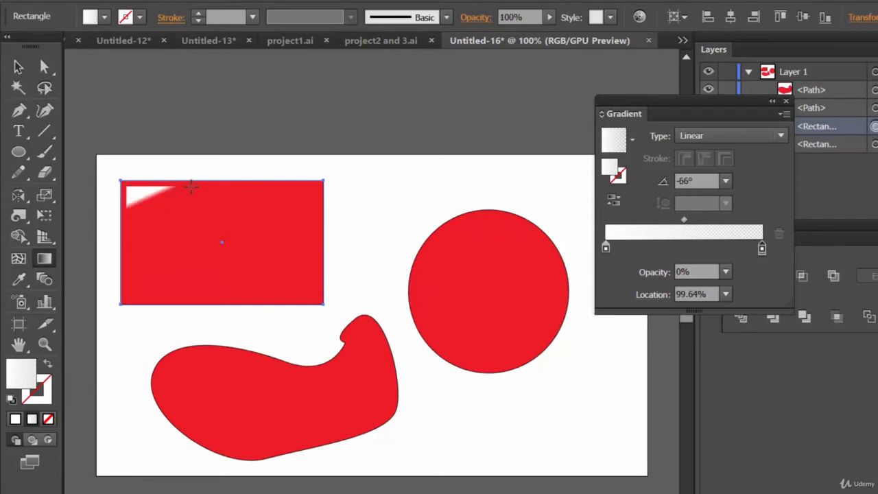
pyautogui.moveTo(199, 188); pyautogui.dragTo(186, 226)
# Redraw the inset rectangle's gradient as a diagonal highlight from its upper-left corner at about -46.6°
pyautogui.moveTo(122, 180); pyautogui.dragTo(197, 251)
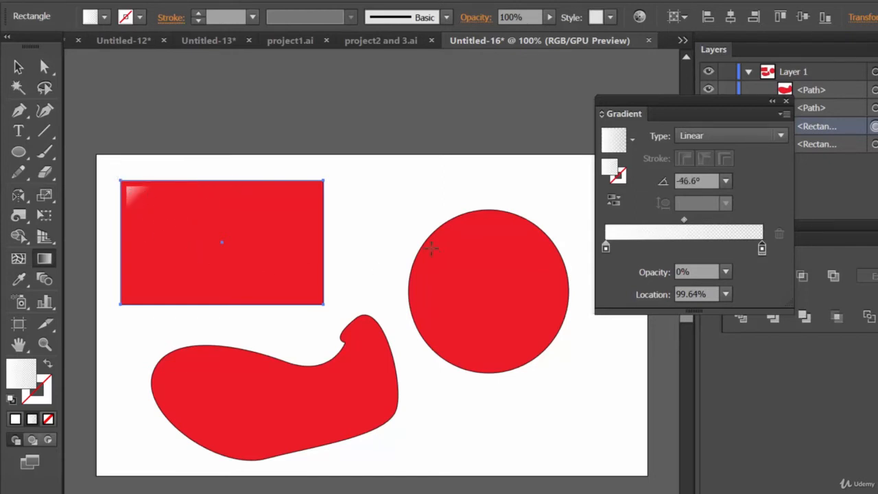
pyautogui.press('v')
pyautogui.click(549, 265)
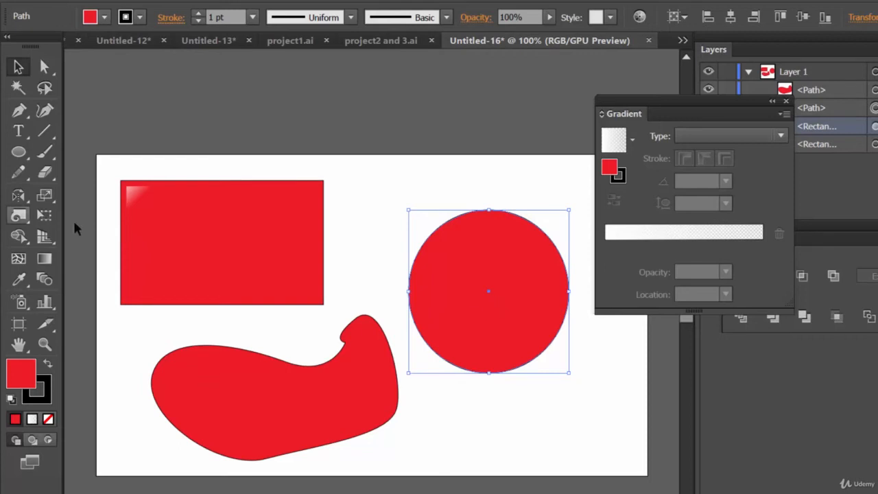
# Draw a nearly vertical line segment across the middle of the red rectangle, extending past its upper and lower edges
pyautogui.click(43, 132)
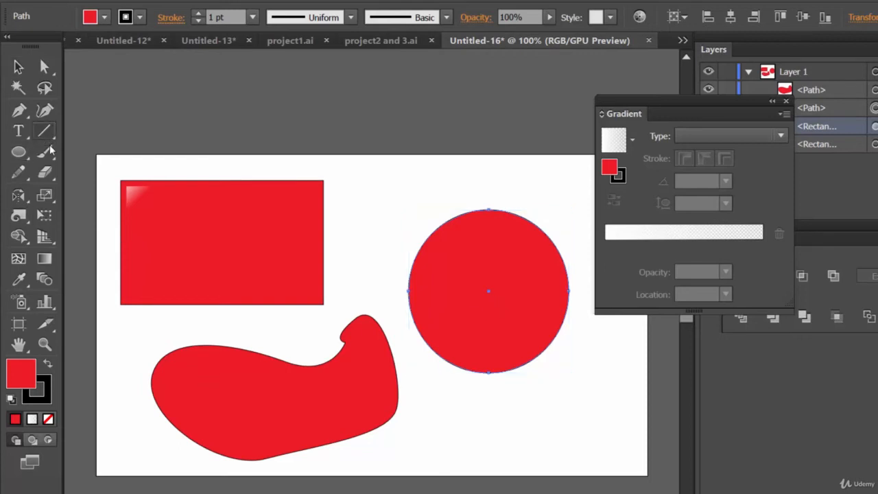
pyautogui.click(215, 212)
pyautogui.click(593, 341)
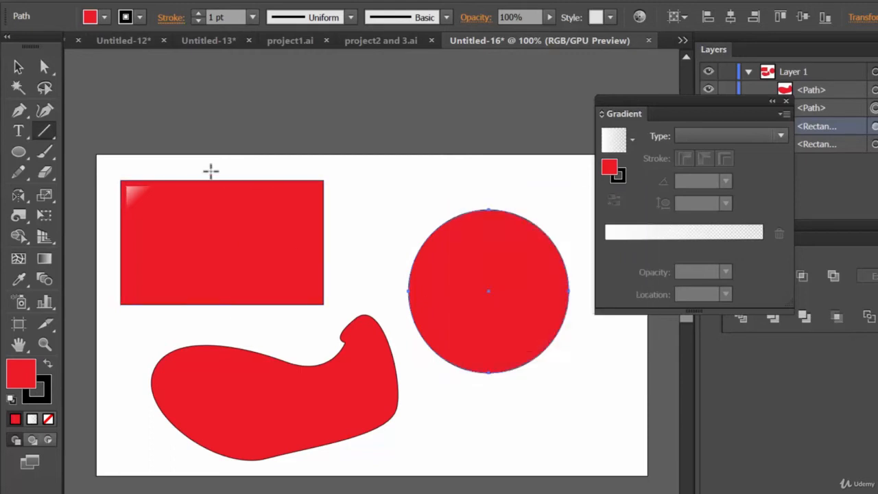
pyautogui.moveTo(209, 164); pyautogui.dragTo(212, 319)
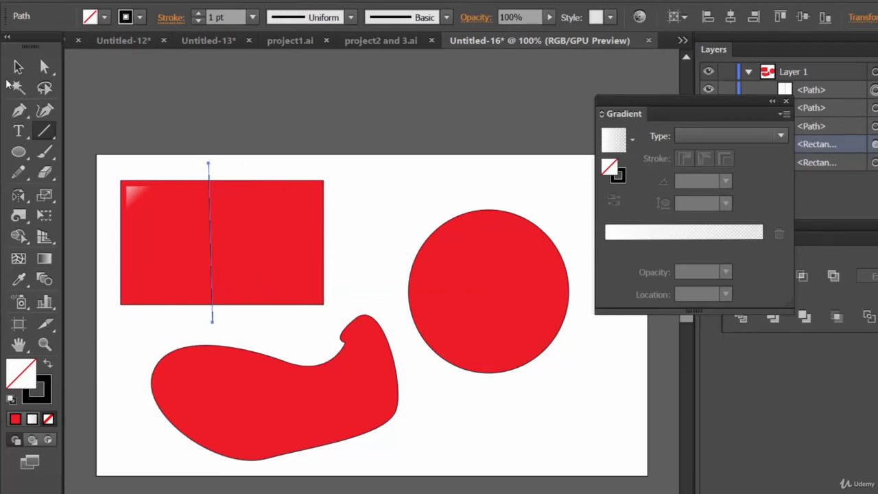
pyautogui.click(18, 67)
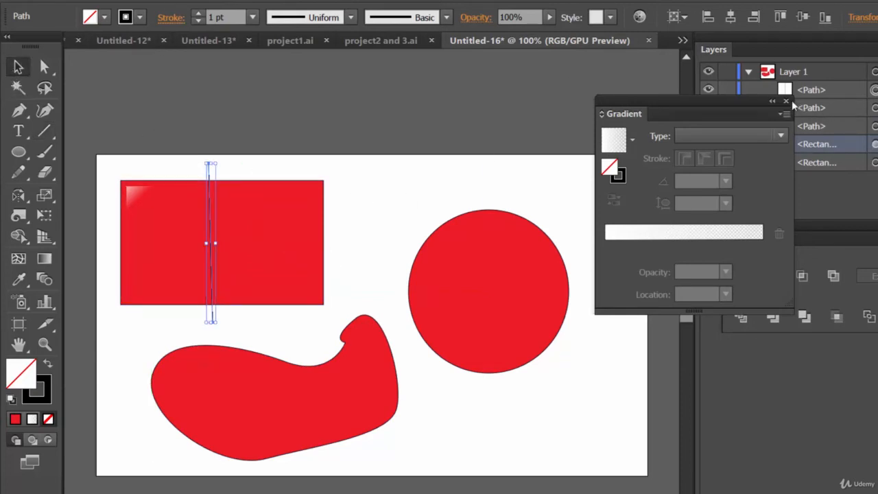
# Select the line together with the gradient-filled inset rectangle and split the rectangle along it with the Pathfinder Divide operation
pyautogui.moveTo(798, 52); pyautogui.dragTo(577, 63)
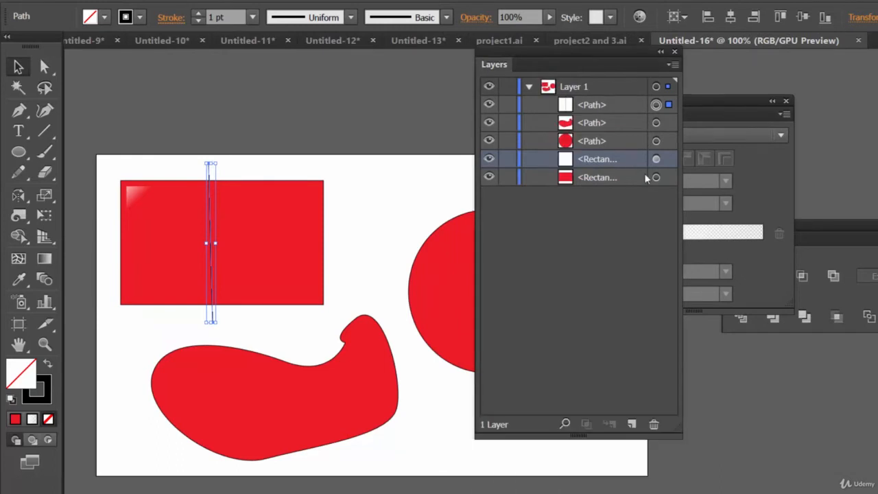
pyautogui.click(665, 161)
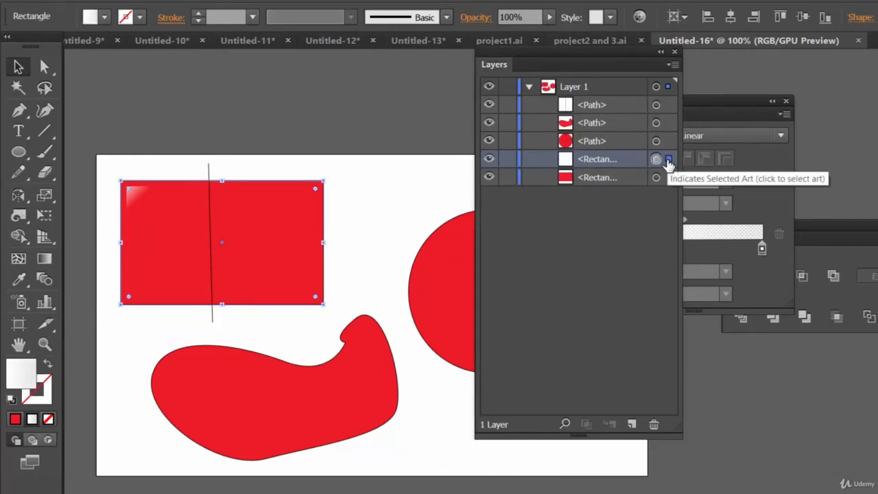
pyautogui.click(668, 107)
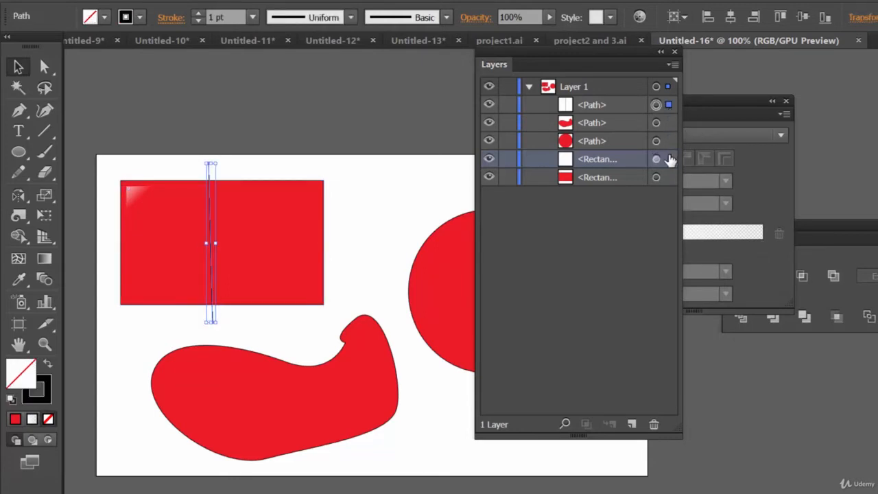
pyautogui.keyDown('shift'); pyautogui.click(665, 159); pyautogui.keyUp('shift')
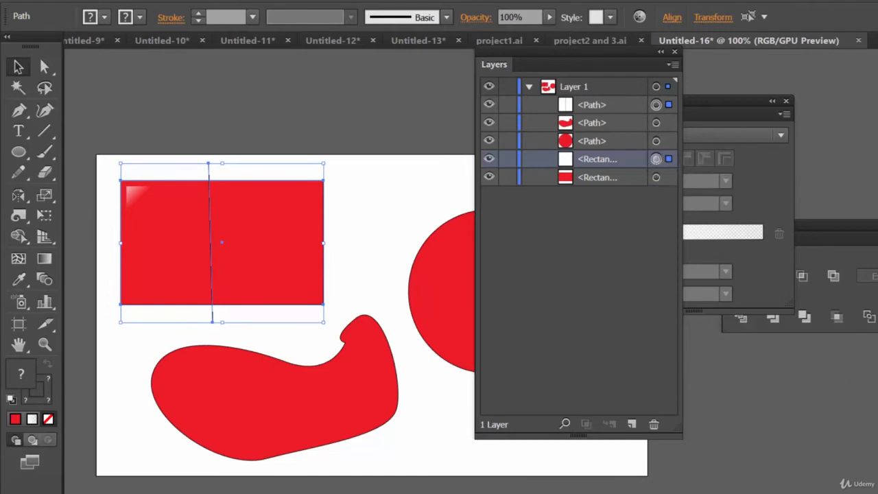
pyautogui.moveTo(815, 225); pyautogui.dragTo(864, 209)
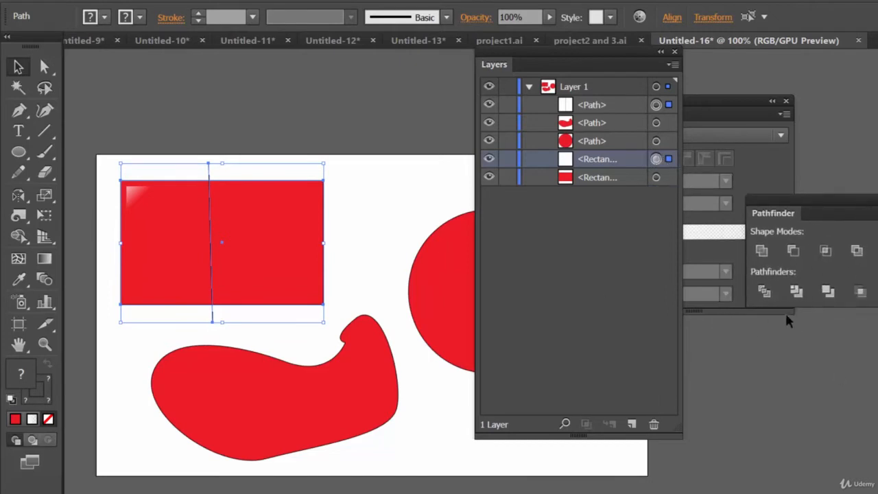
pyautogui.click(764, 292)
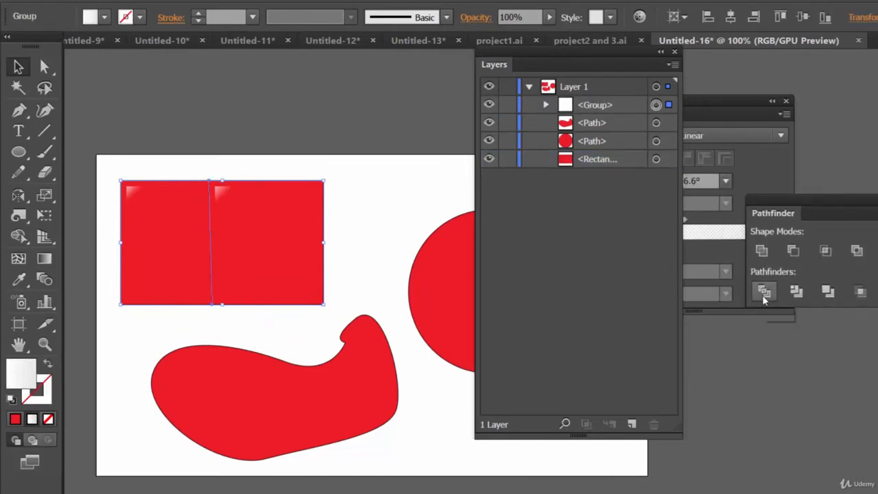
# Redraw the gradient on only the right half of the divided rectangle as a highlight from its lower-right corner at about 165.5°
pyautogui.click(811, 364)
pyautogui.click(274, 252)
pyautogui.click(741, 330)
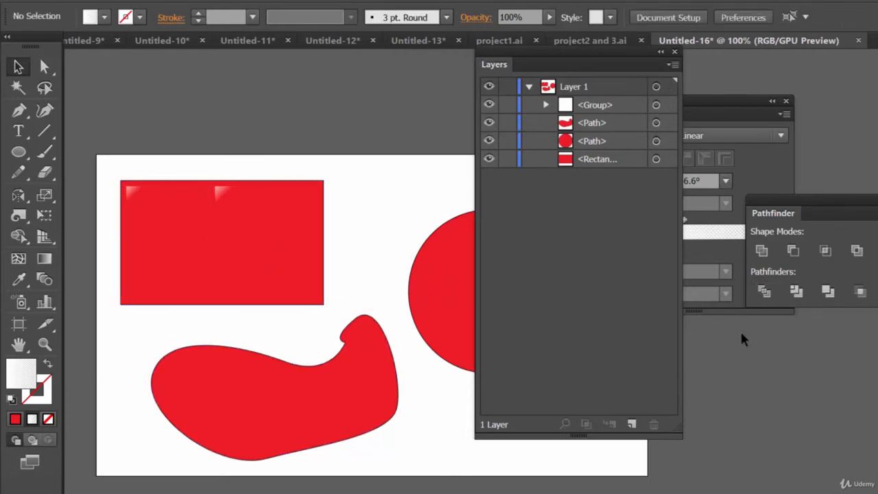
pyautogui.click(294, 265)
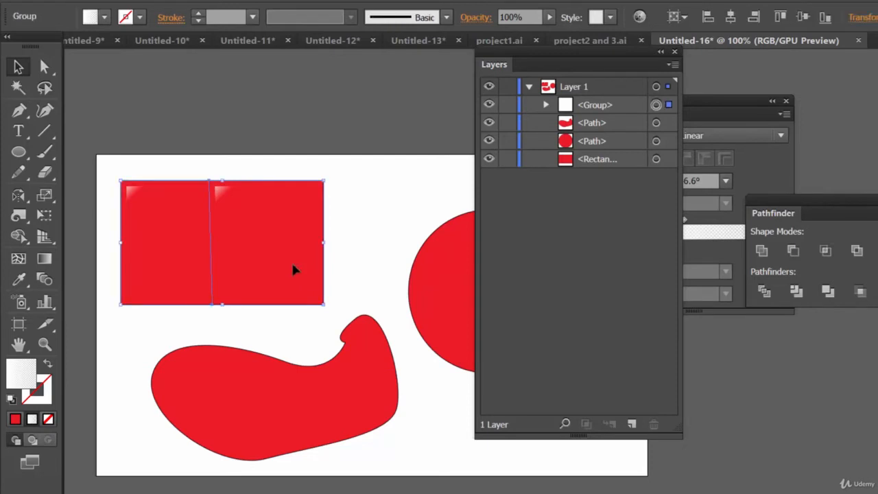
pyautogui.press('a')
pyautogui.click(380, 216)
pyautogui.click(302, 238)
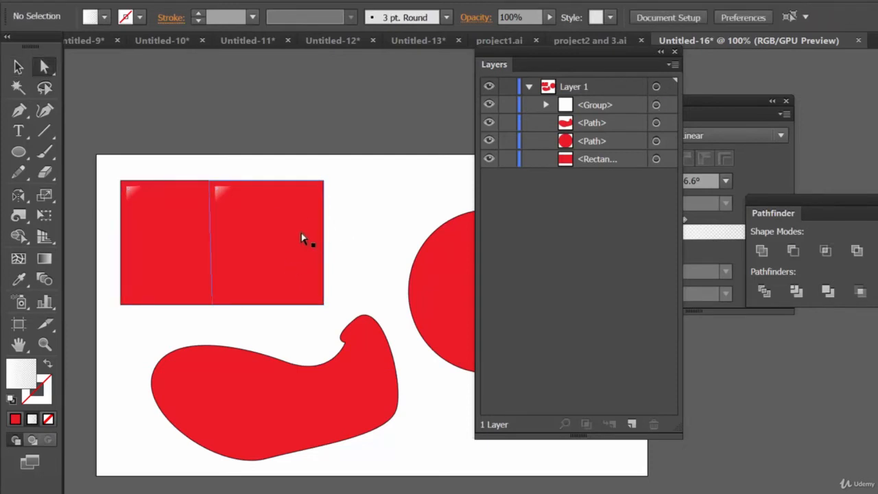
pyautogui.click(301, 234)
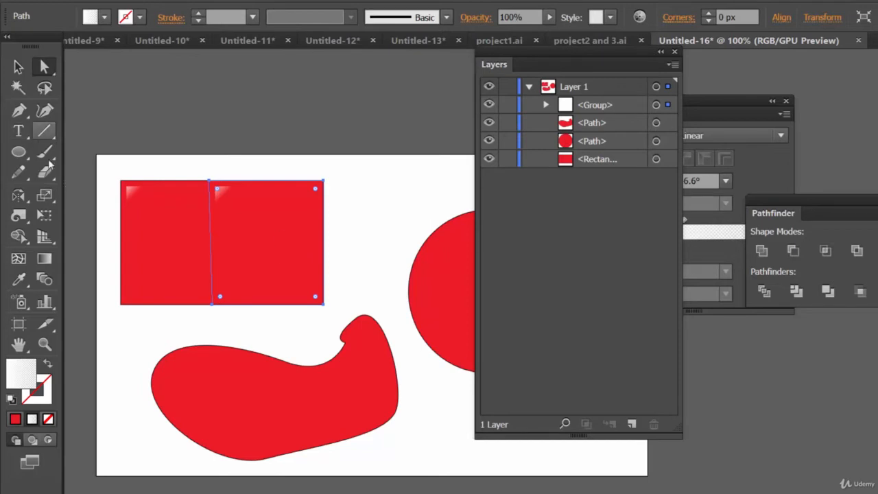
pyautogui.click(44, 258)
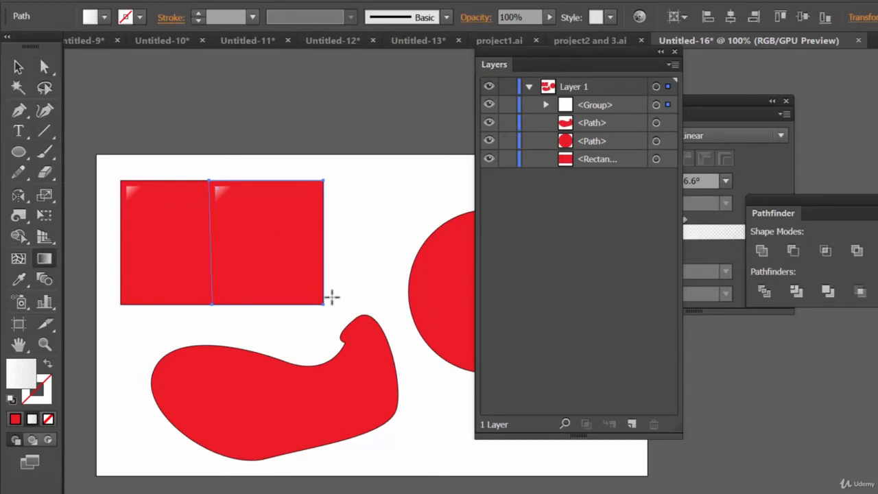
pyautogui.moveTo(313, 295); pyautogui.dragTo(395, 321)
pyautogui.press('v')
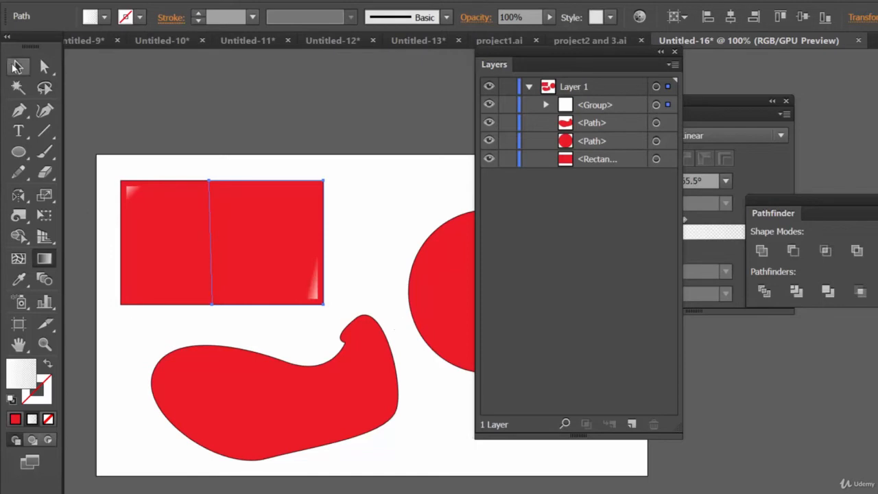
pyautogui.click(393, 221)
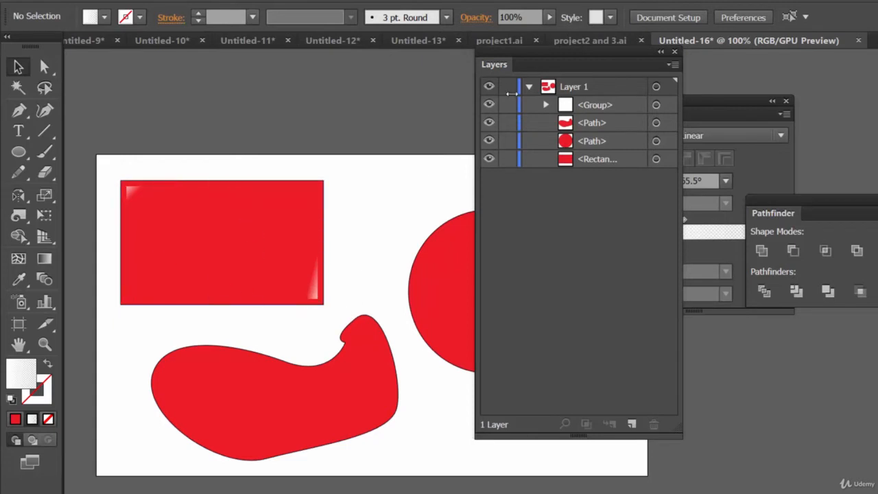
# Move the Layers panel clear of the artboard and paste a copy of the red circle in place in front of it
pyautogui.moveTo(598, 64); pyautogui.dragTo(826, 173)
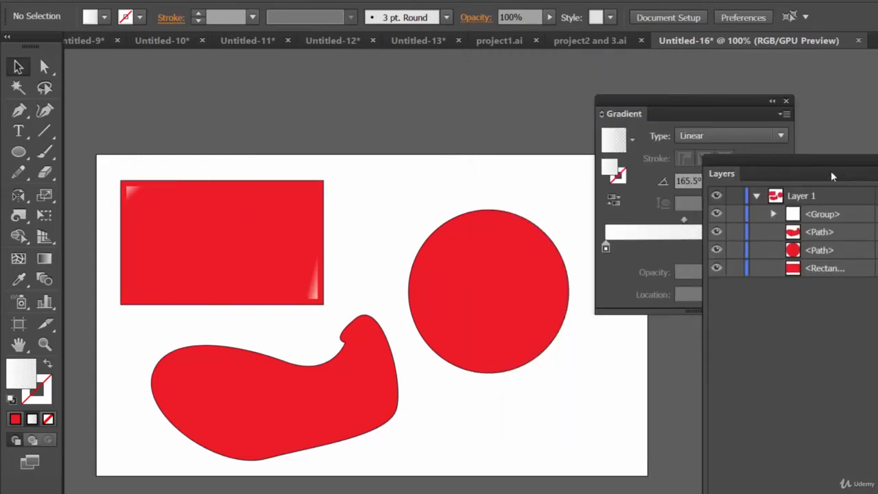
pyautogui.click(518, 299)
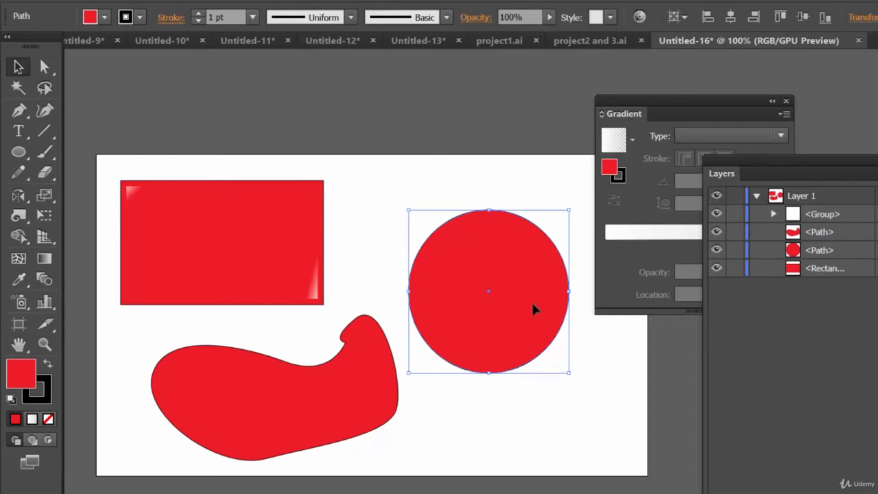
pyautogui.hotkey('ctrl', 'shift', 'b')
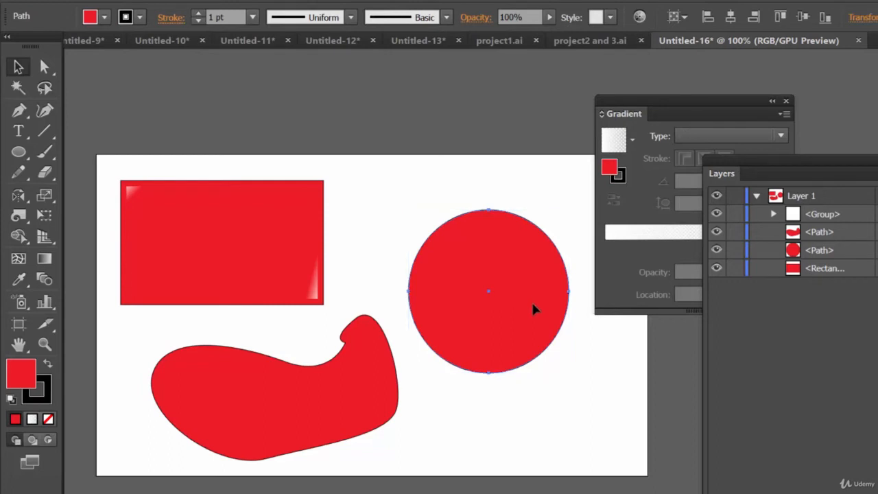
pyautogui.hotkey('ctrl', 'c')
pyautogui.hotkey('ctrl', 'f')
pyautogui.hotkey('ctrl', 'shift', 'b')
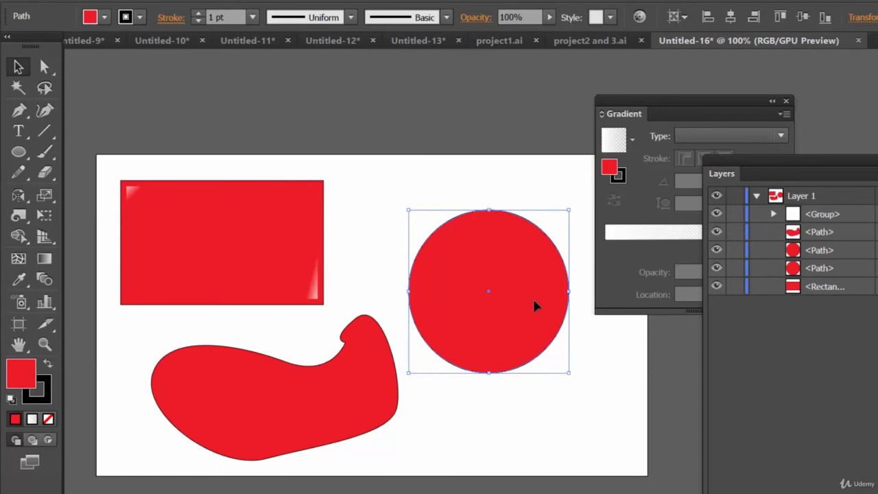
# Apply the Offset Path effect to the circle copy with an offset of -10 px and preview enabled
pyautogui.click(236, 1)
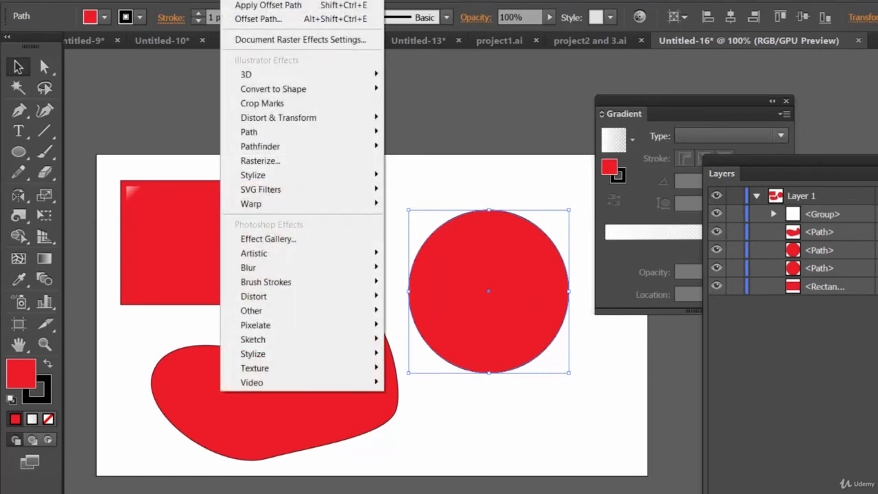
pyautogui.moveTo(321, 135)
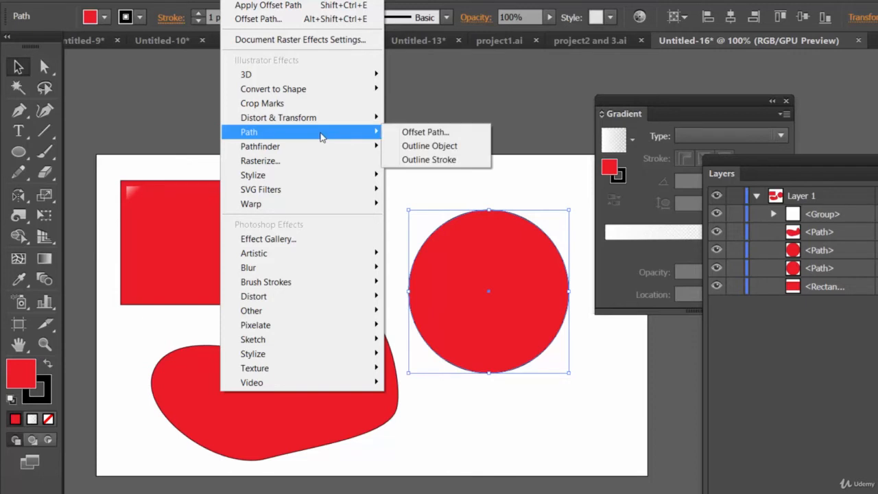
pyautogui.click(440, 132)
pyautogui.click(592, 290)
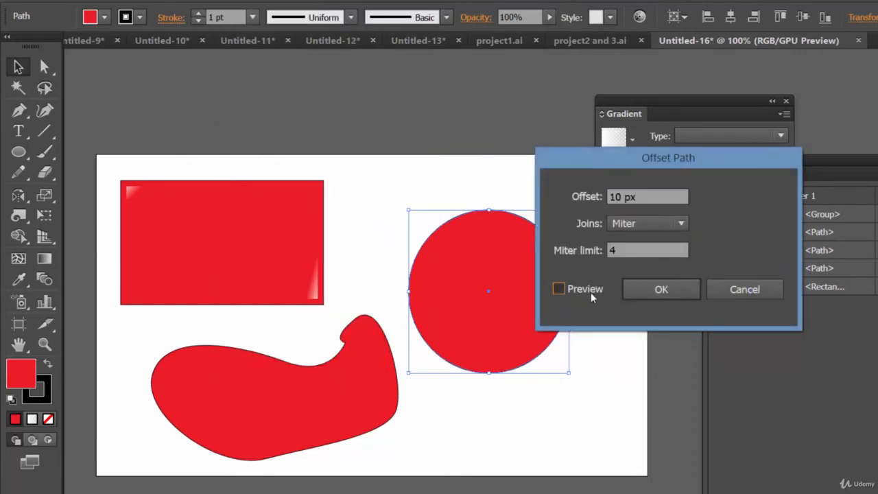
pyautogui.click(609, 196)
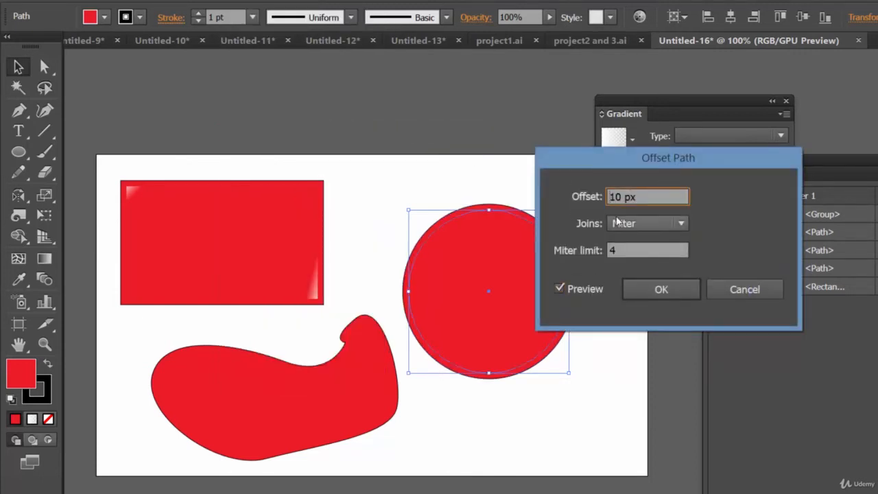
pyautogui.write('-')
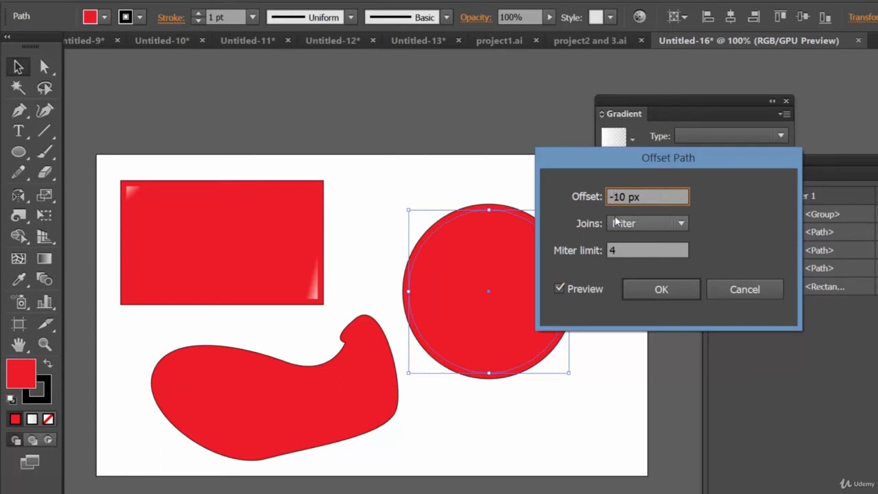
pyautogui.click(662, 290)
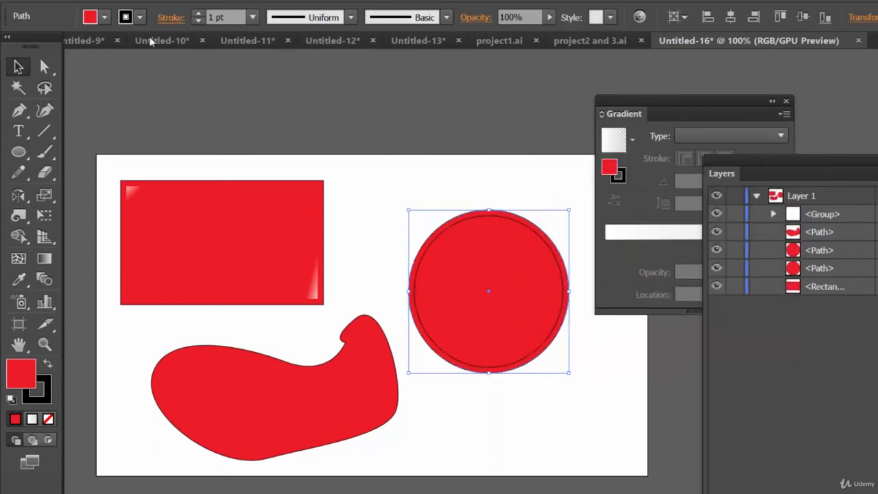
# Remove the stroke from the inset circle and fill it with the darker red R=193 G=39 B=45
pyautogui.click(140, 17)
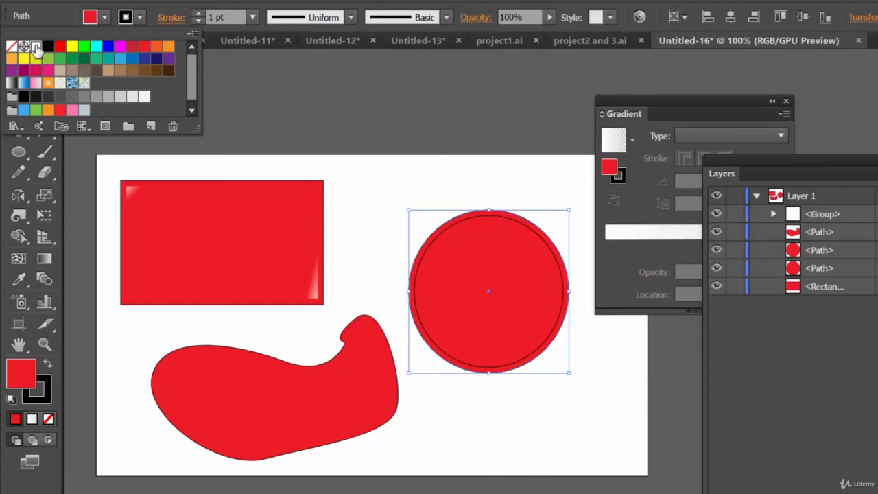
pyautogui.click(10, 46)
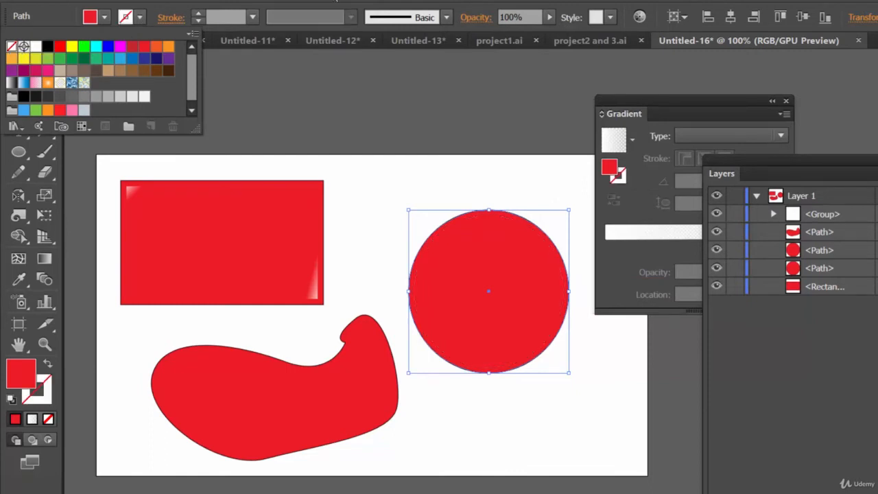
pyautogui.press('Escape')
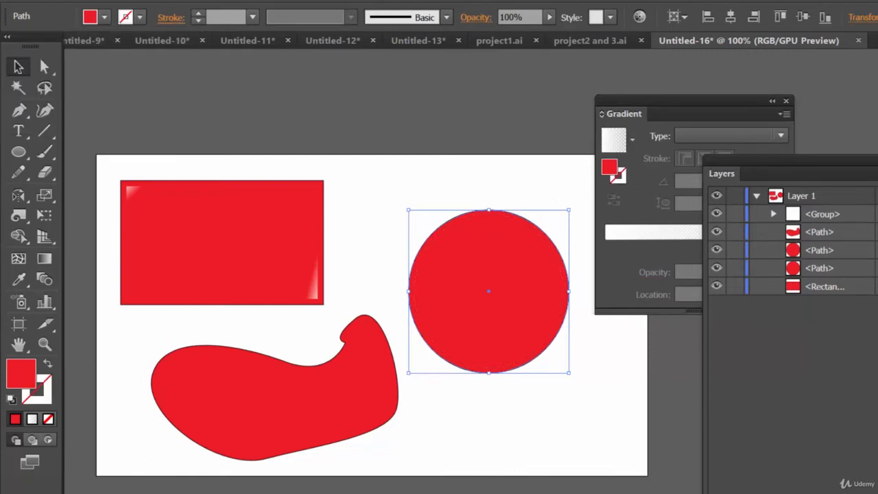
pyautogui.click(104, 17)
pyautogui.click(133, 47)
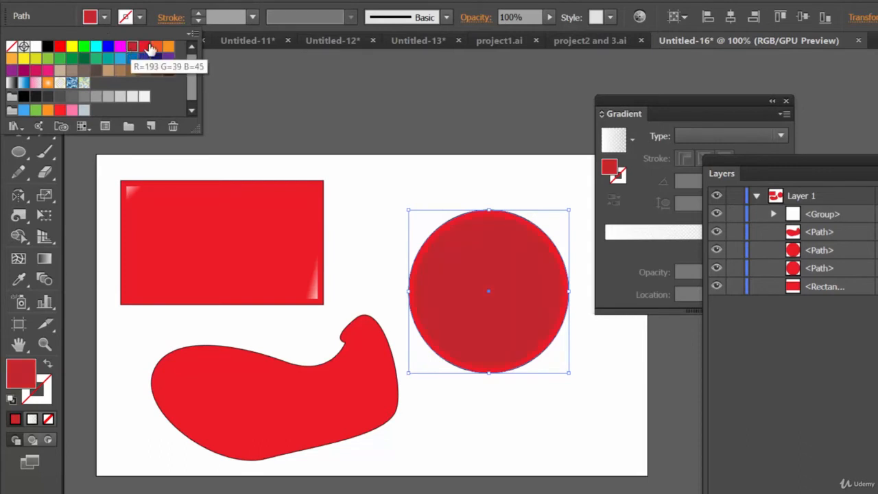
pyautogui.press('Escape')
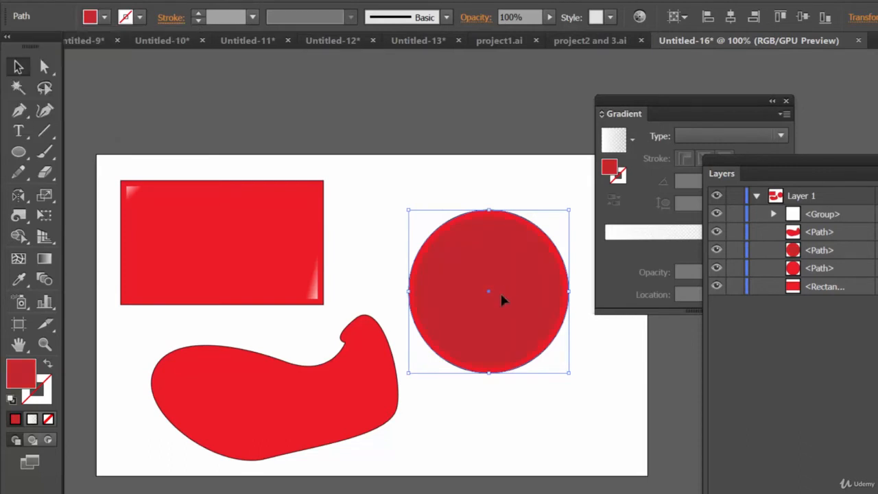
# Move the Gradient panel clear of the circle and give the inset circle the white-to-transparent gradient with type Radial
pyautogui.moveTo(703, 100); pyautogui.dragTo(690, 73)
pyautogui.click(708, 109)
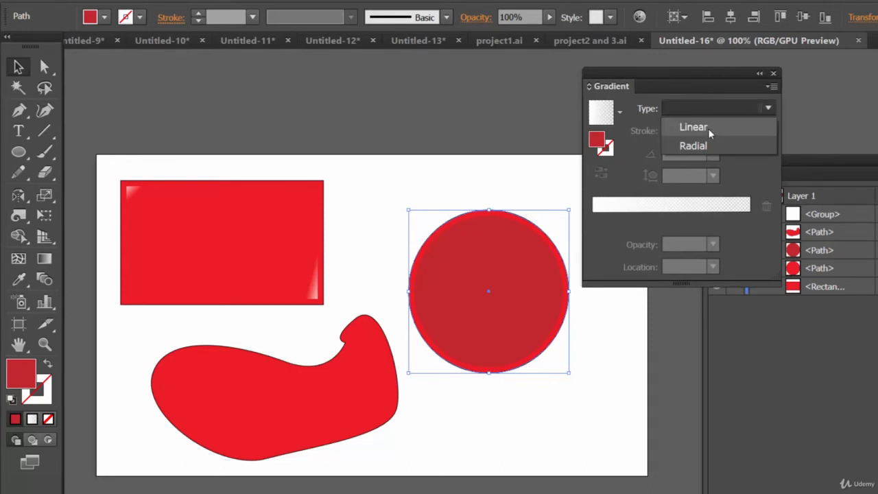
pyautogui.click(702, 145)
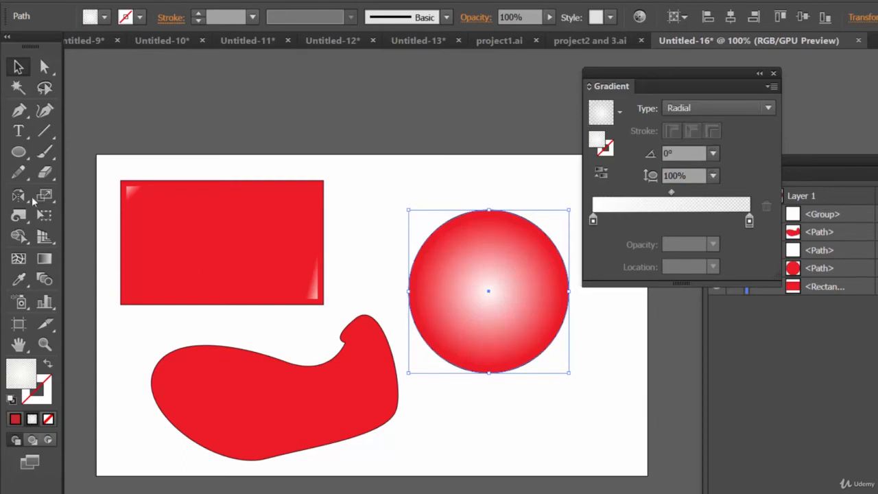
# Try radial highlights near the inset circle's upper-left edge with the Gradient tool, the last at about -23.4°
pyautogui.click(27, 159)
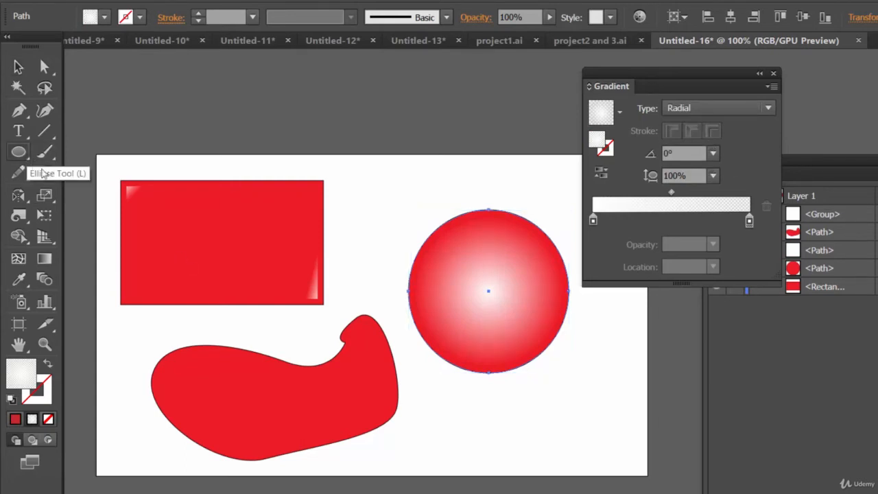
pyautogui.click(40, 260)
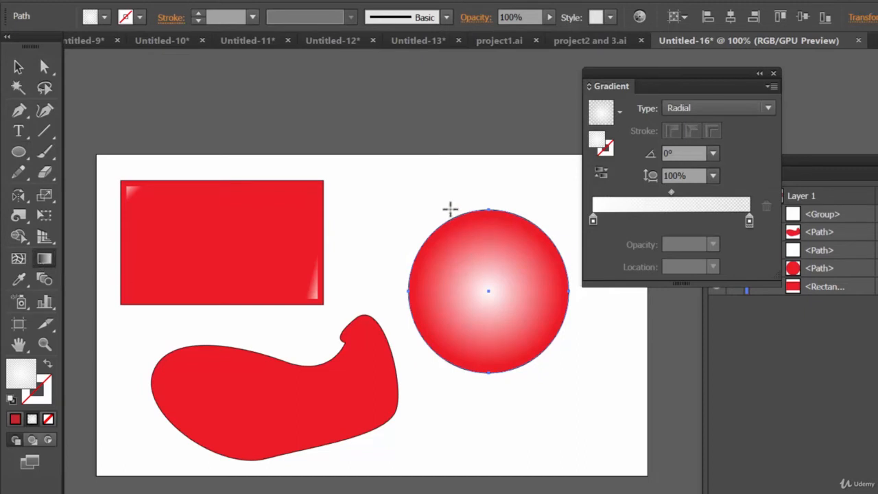
pyautogui.moveTo(451, 208); pyautogui.dragTo(500, 275)
pyautogui.moveTo(405, 243); pyautogui.dragTo(478, 280)
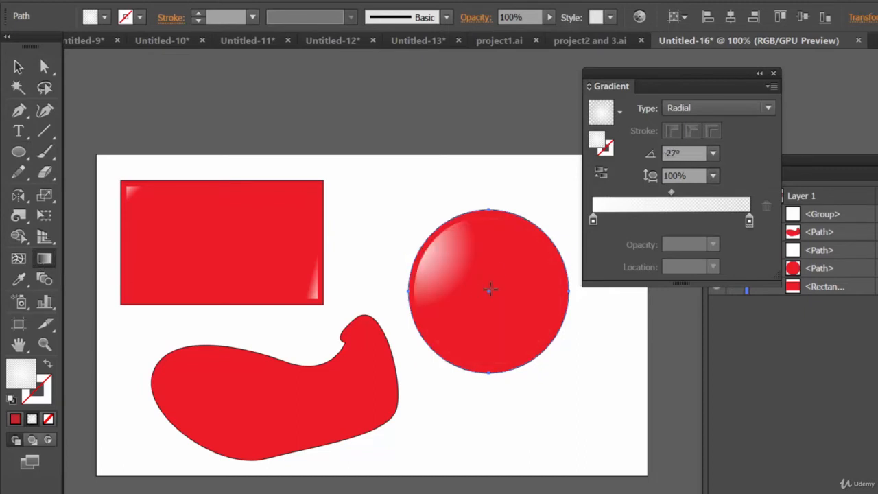
pyautogui.moveTo(460, 213); pyautogui.dragTo(505, 270)
pyautogui.moveTo(404, 250); pyautogui.dragTo(463, 290)
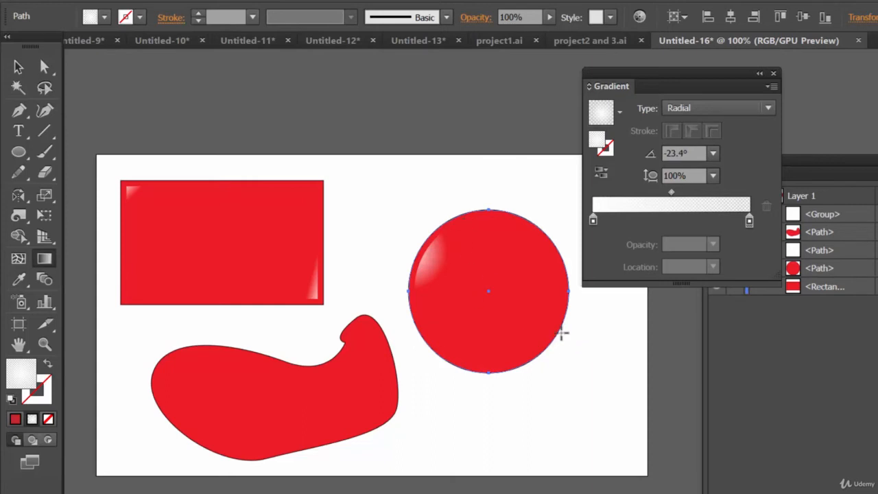
pyautogui.press('v')
pyautogui.click(623, 426)
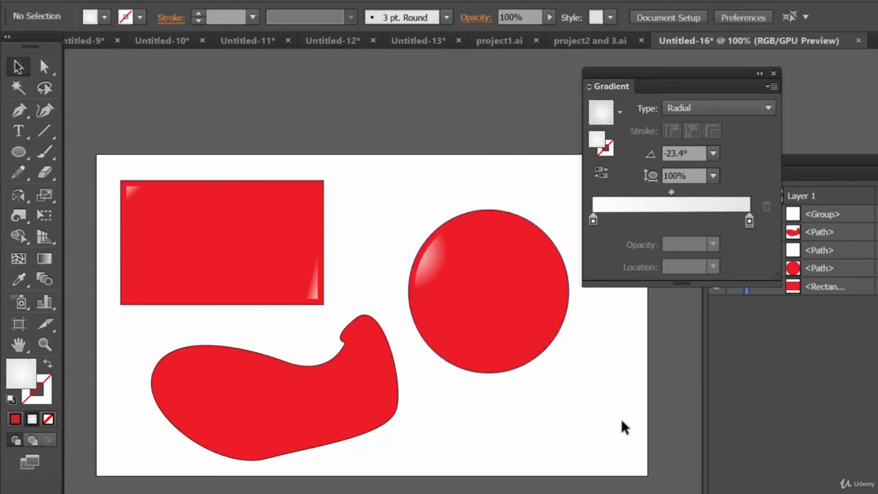
# Try radial highlights from several edges of the inset circle, finishing with one from its upper-right edge at about -88.8°
pyautogui.click(478, 269)
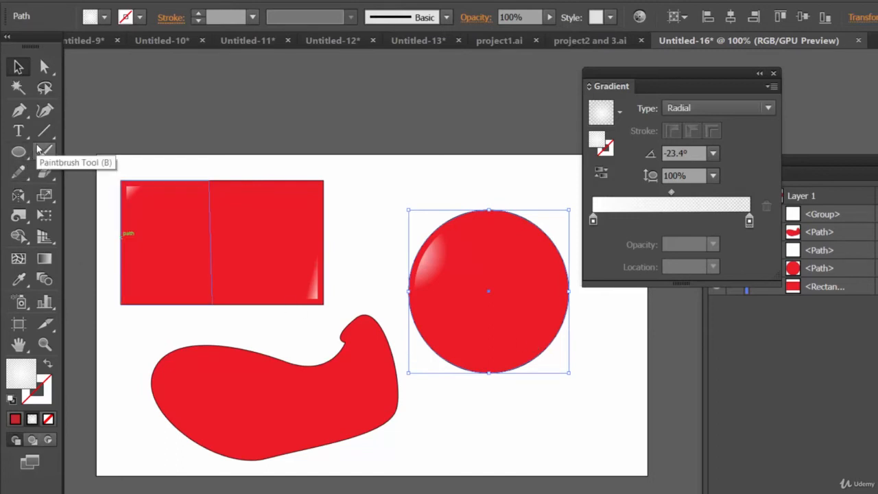
pyautogui.click(44, 258)
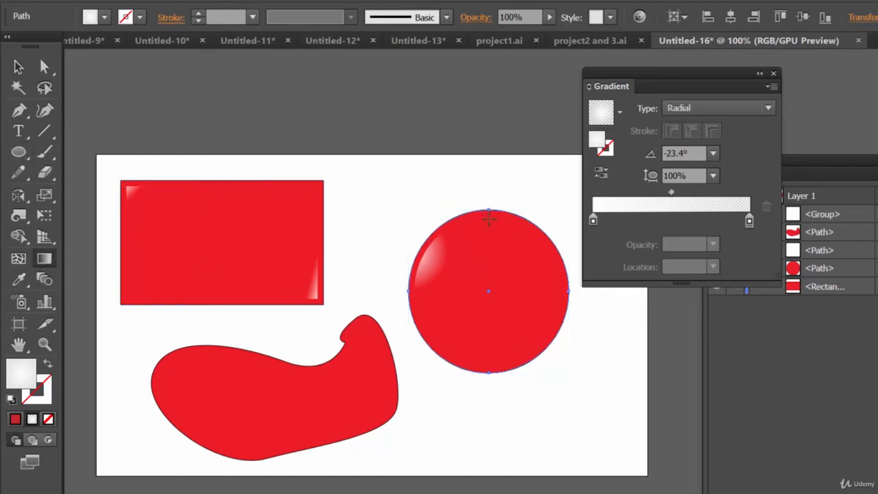
pyautogui.moveTo(460, 201); pyautogui.dragTo(505, 275)
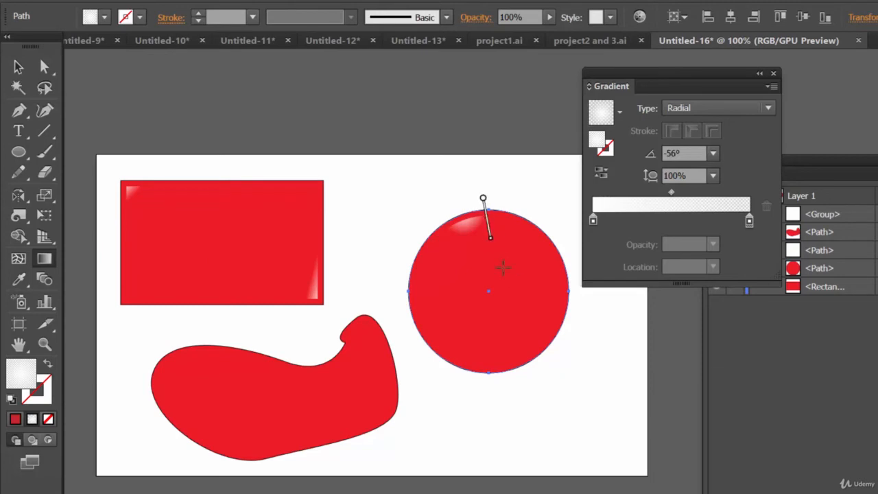
pyautogui.moveTo(464, 201); pyautogui.dragTo(472, 270)
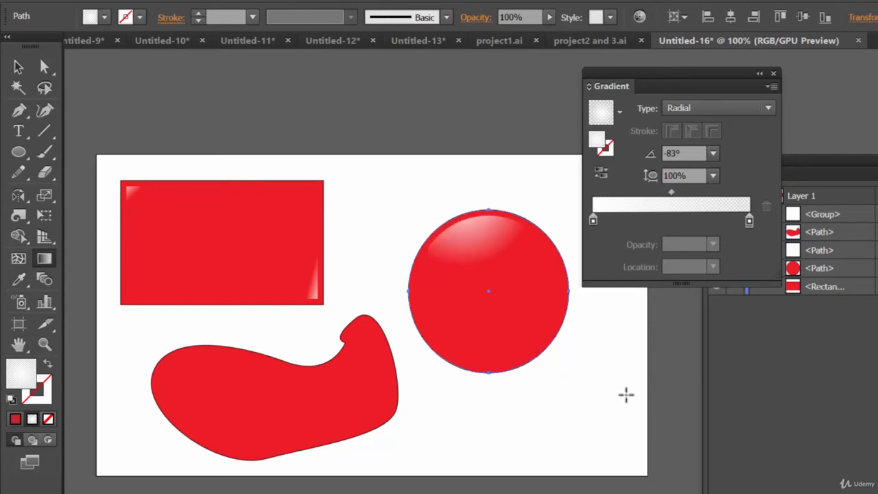
pyautogui.moveTo(433, 281); pyautogui.dragTo(532, 336)
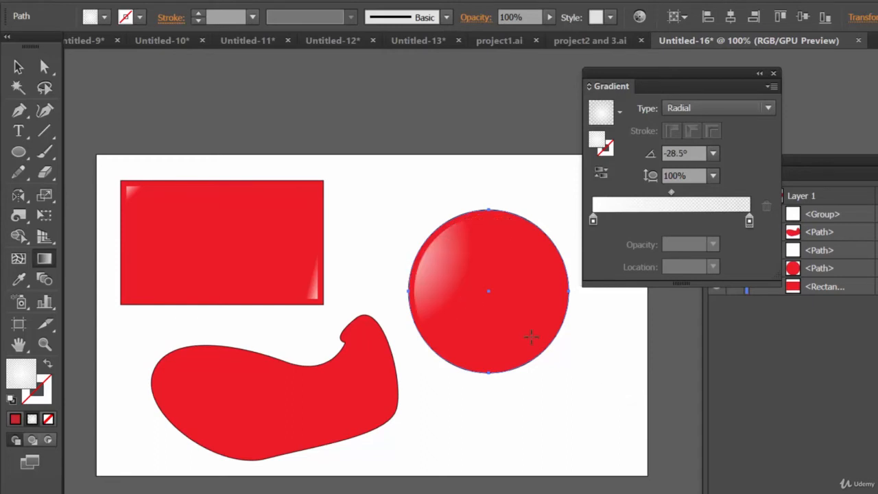
pyautogui.moveTo(542, 206); pyautogui.dragTo(559, 341)
pyautogui.moveTo(517, 196); pyautogui.dragTo(533, 304)
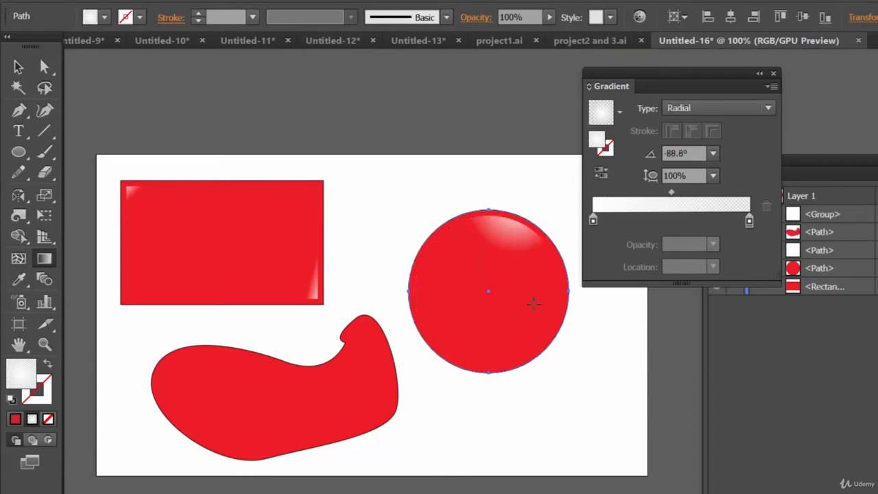
# Draw a large radial highlight across the inset circle from its lower-right edge at about 158°
pyautogui.moveTo(592, 321); pyautogui.dragTo(489, 314)
pyautogui.moveTo(596, 349); pyautogui.dragTo(439, 295)
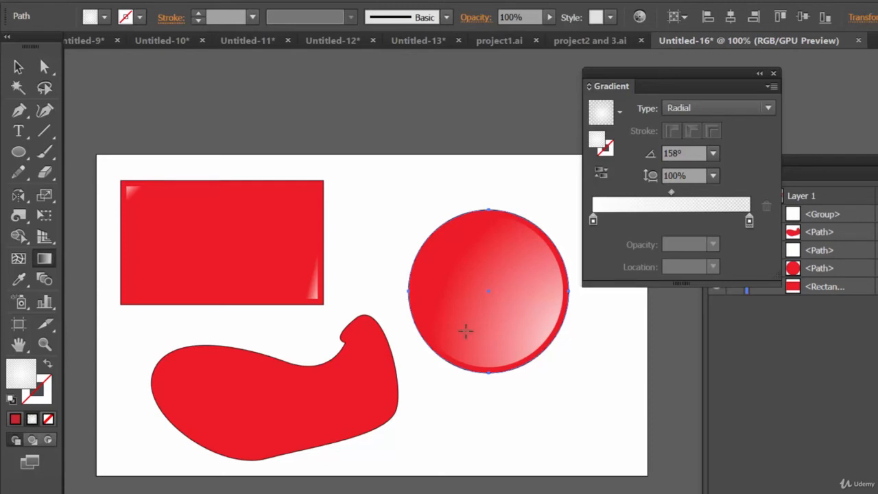
# Duplicate the red freeform shape in place, pasting the copy directly in front of the original
pyautogui.click(18, 67)
pyautogui.click(363, 394)
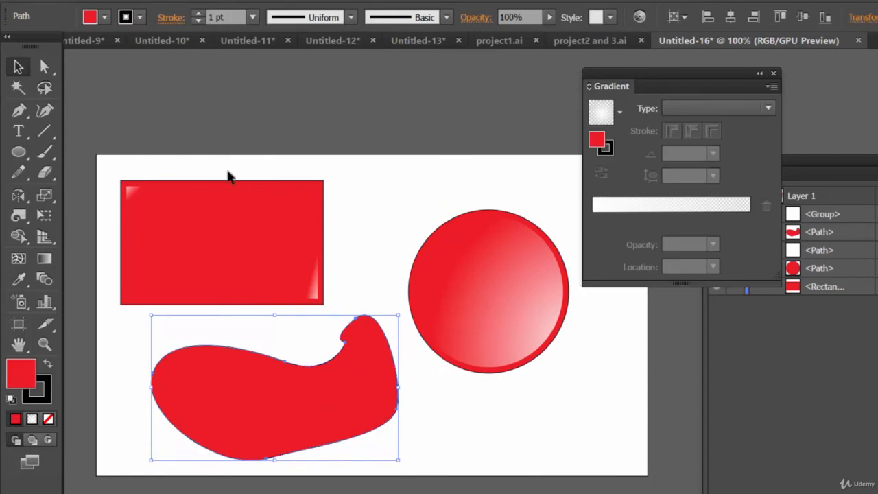
pyautogui.hotkey('ctrl', 'shift', 'b')
pyautogui.hotkey('ctrl', 'f')
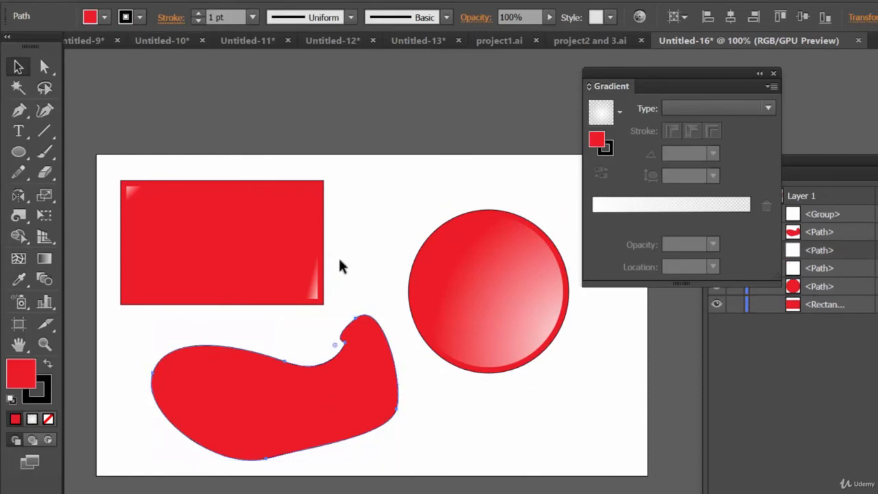
# Shrink the freeform copy with an Offset Path of -4 px, previewing the inset before applying it
pyautogui.click(235, 1)
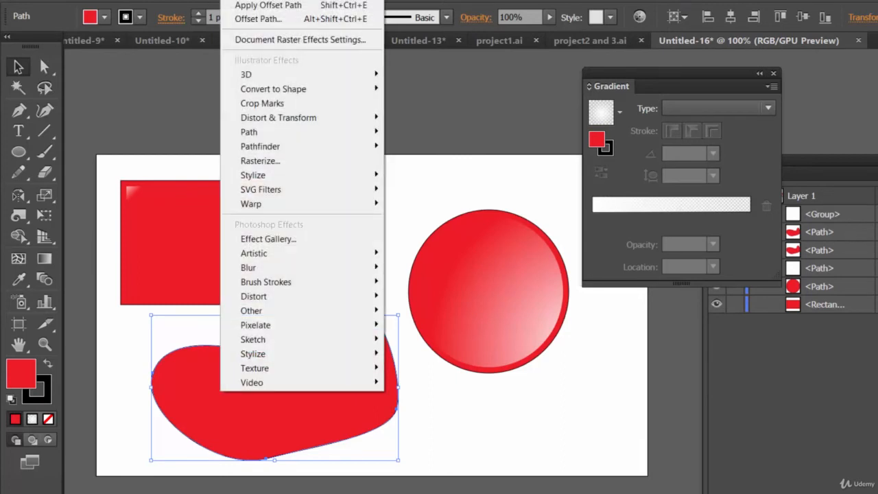
pyautogui.moveTo(347, 117)
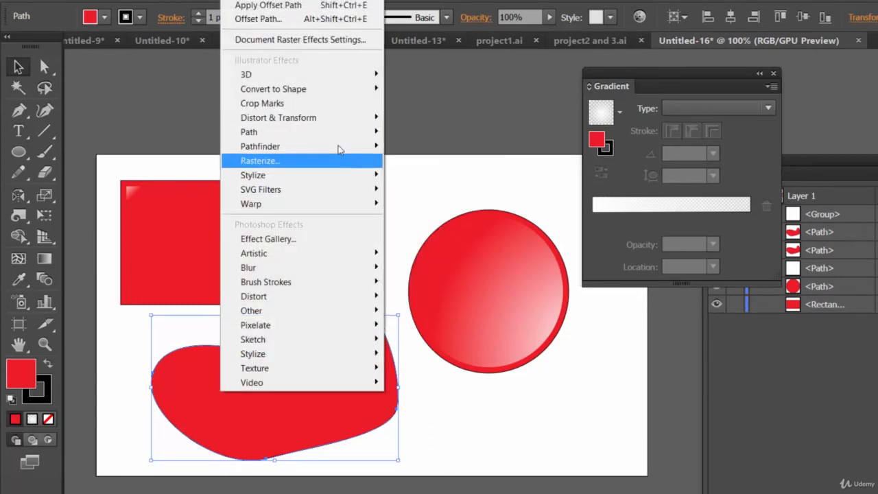
pyautogui.moveTo(337, 133)
pyautogui.click(417, 132)
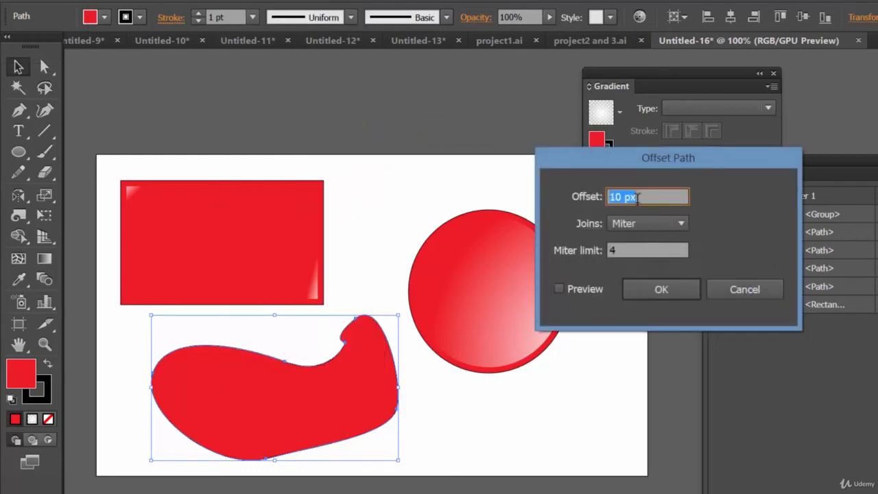
pyautogui.write('4')
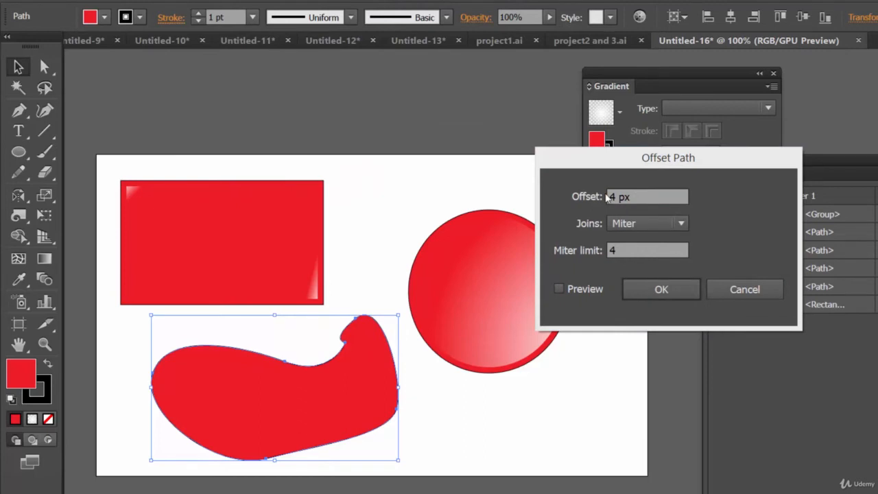
pyautogui.doubleClick(613, 197)
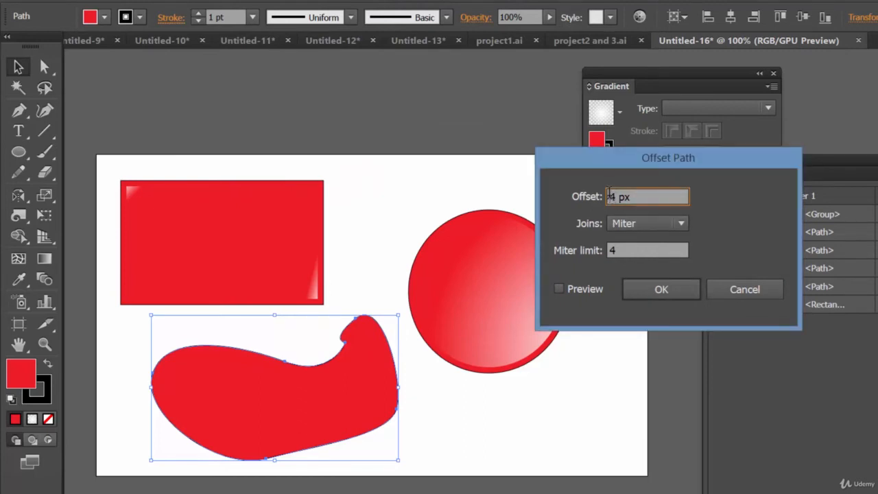
pyautogui.write('-')
pyautogui.click(581, 290)
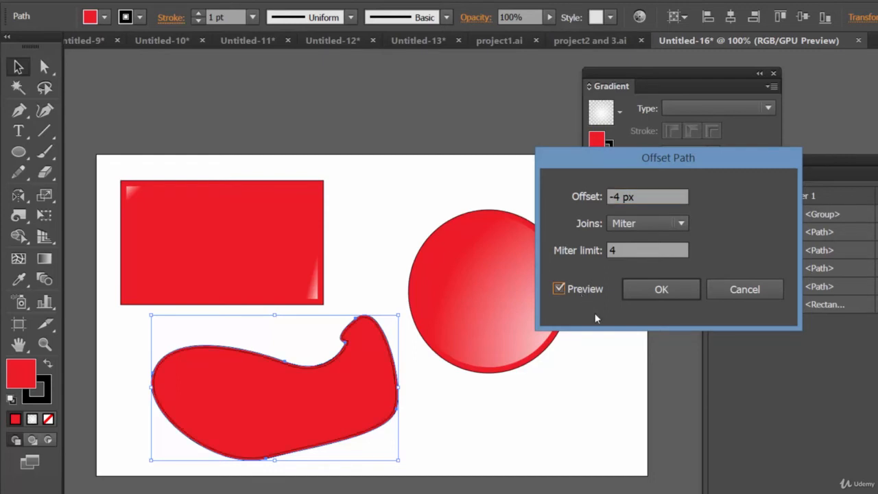
pyautogui.click(667, 297)
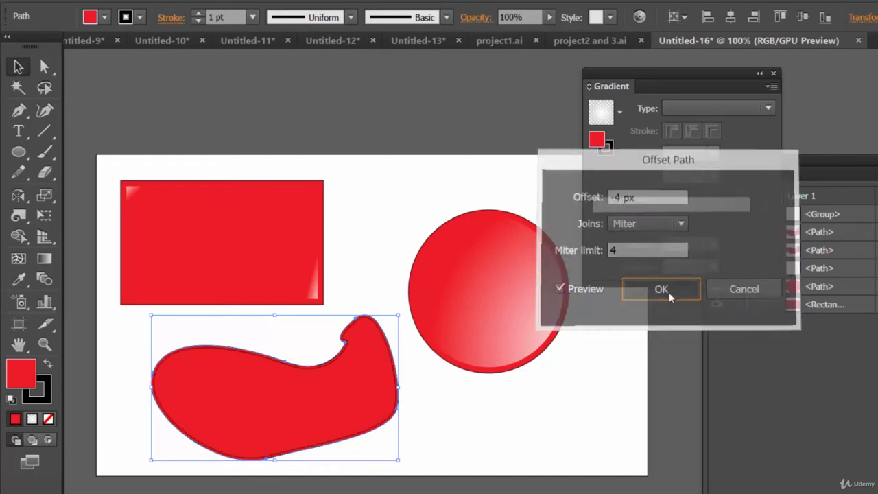
# Remove the stroke from the inset freeform copy and fill it with the darker red swatch
pyautogui.click(141, 17)
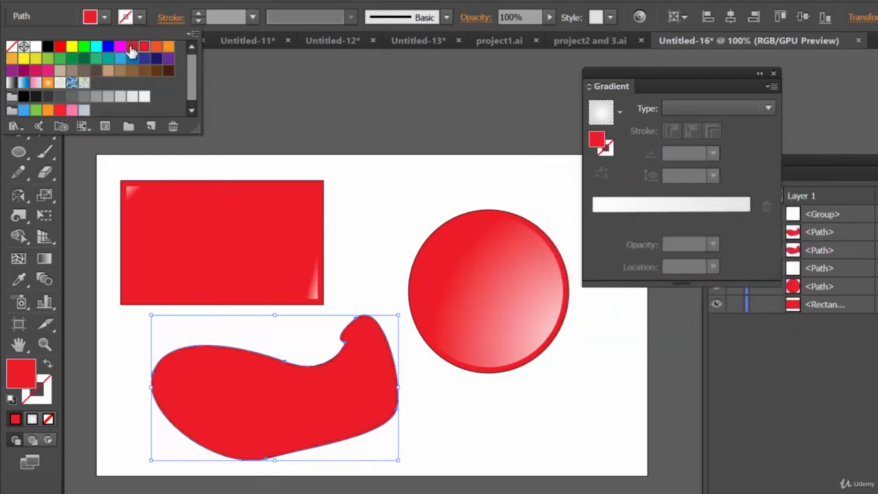
pyautogui.click(131, 48)
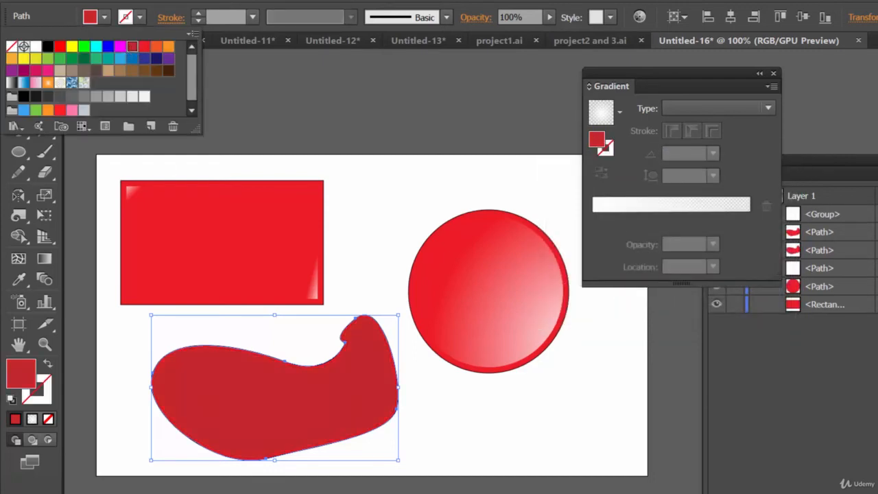
pyautogui.press('Escape')
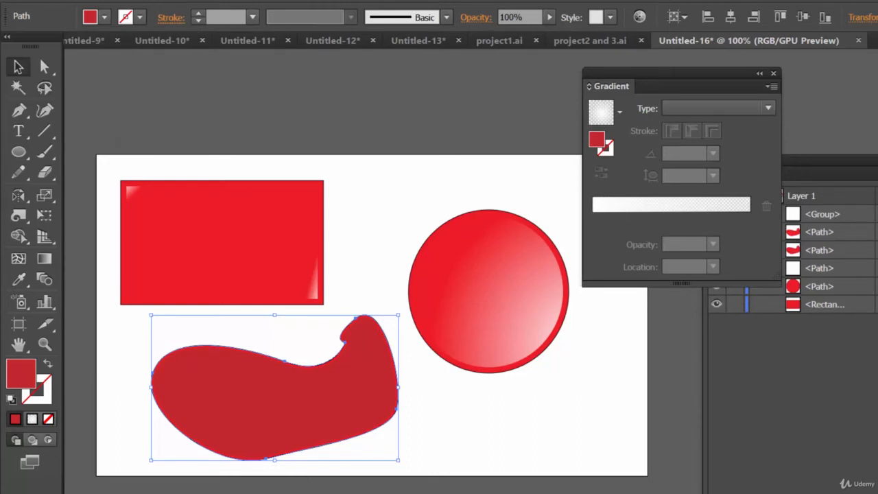
# Apply the white-to-transparent gradient with type Linear to the inset freeform copy and activate the Gradient tool
pyautogui.click(739, 109)
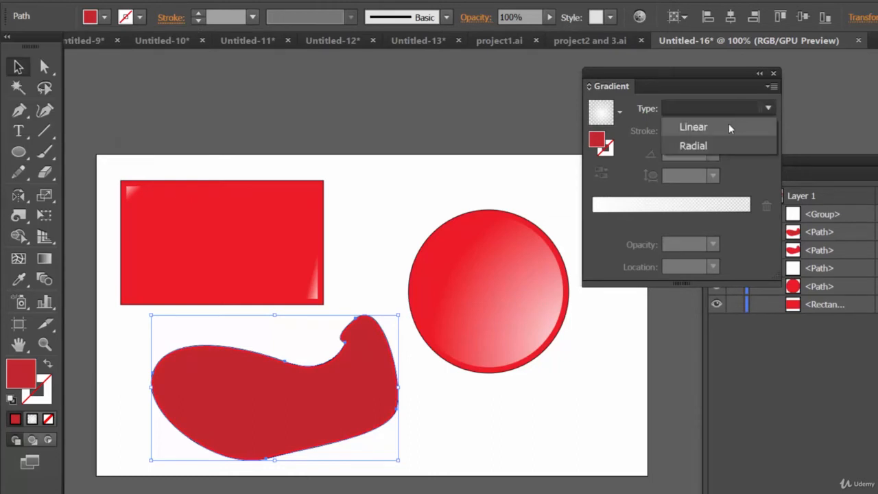
pyautogui.click(722, 127)
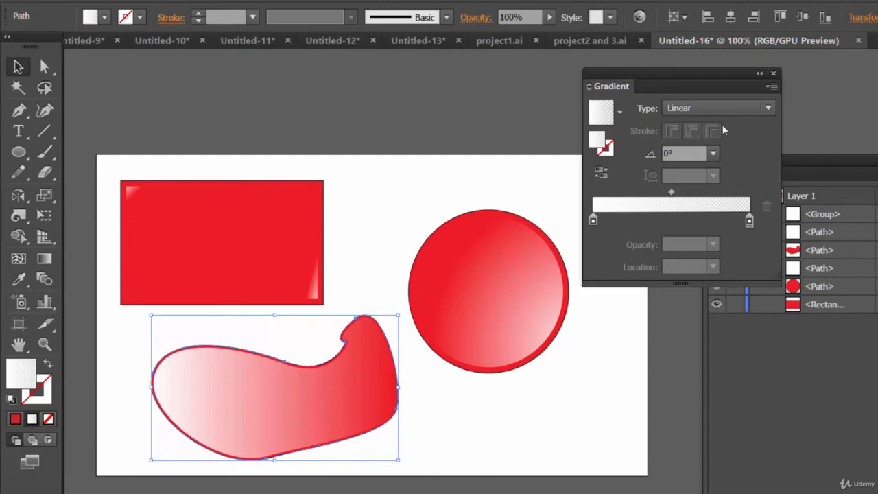
pyautogui.click(47, 258)
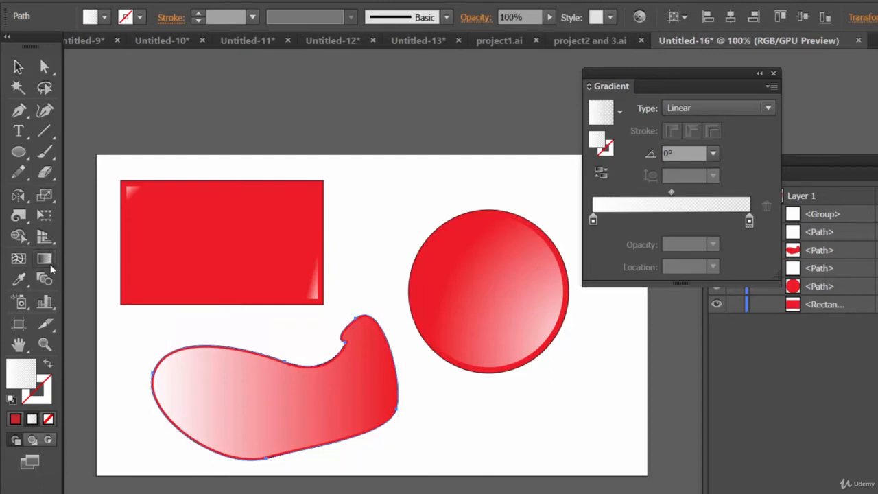
# Try linear highlights from the left, upper and lower edges of the inset freeform copy, the last at about -2.4°
pyautogui.moveTo(144, 384); pyautogui.dragTo(206, 405)
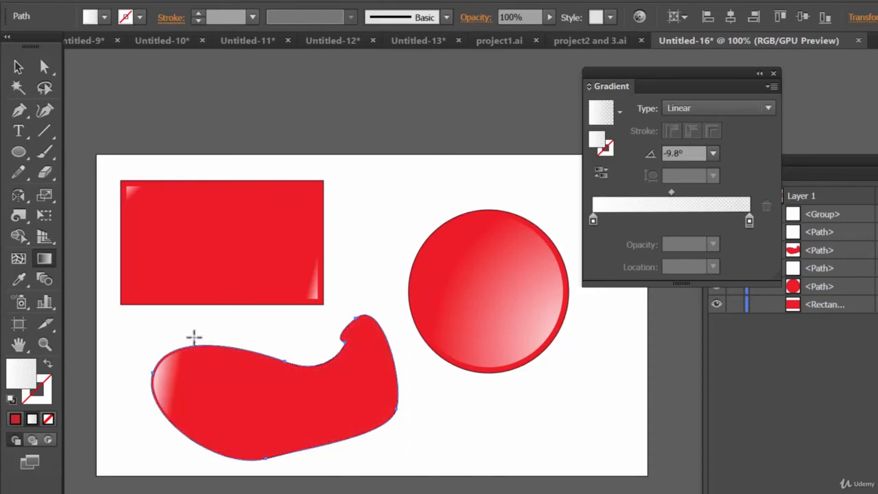
pyautogui.moveTo(194, 336); pyautogui.dragTo(255, 384)
pyautogui.moveTo(218, 339); pyautogui.dragTo(268, 391)
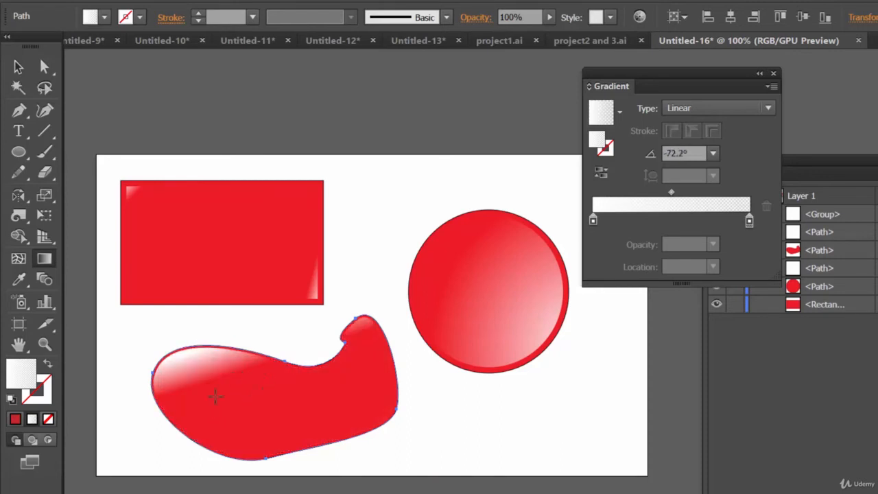
pyautogui.moveTo(166, 427); pyautogui.dragTo(219, 420)
pyautogui.moveTo(203, 459); pyautogui.dragTo(260, 435)
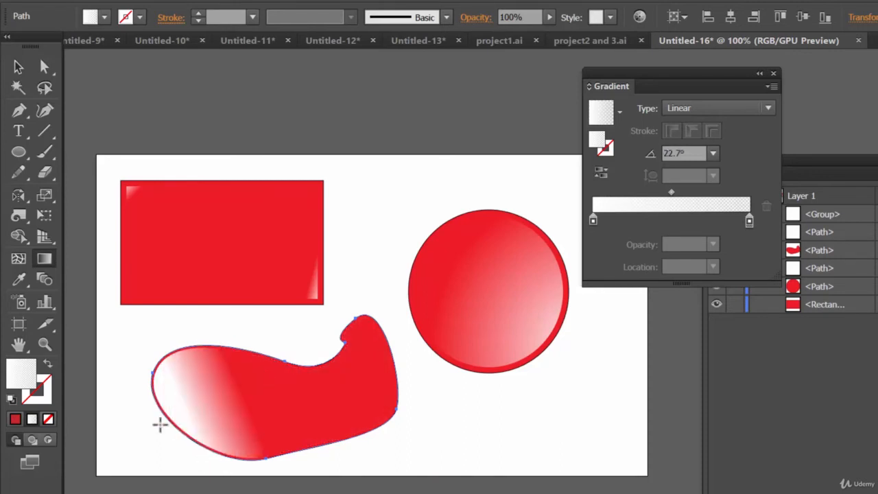
pyautogui.moveTo(153, 402); pyautogui.dragTo(180, 403)
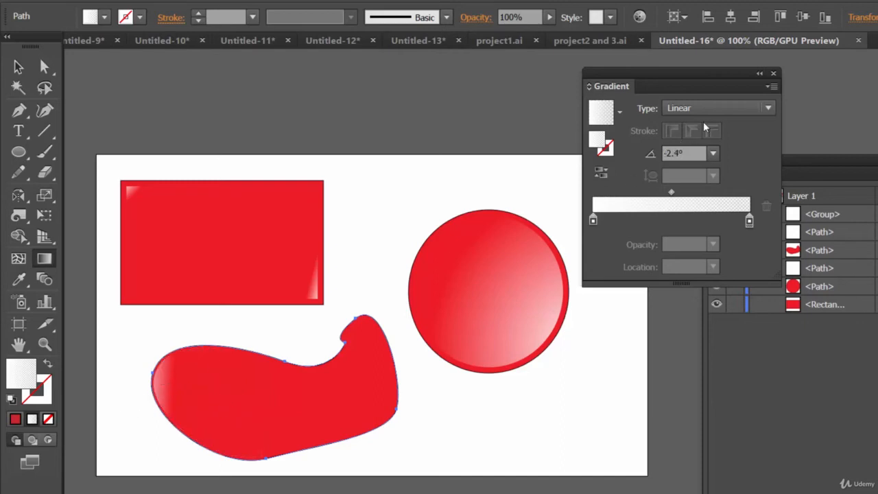
# Change the inset freeform copy's gradient type to Radial and try highlights at its left end and along its upper edge
pyautogui.click(706, 108)
pyautogui.click(705, 141)
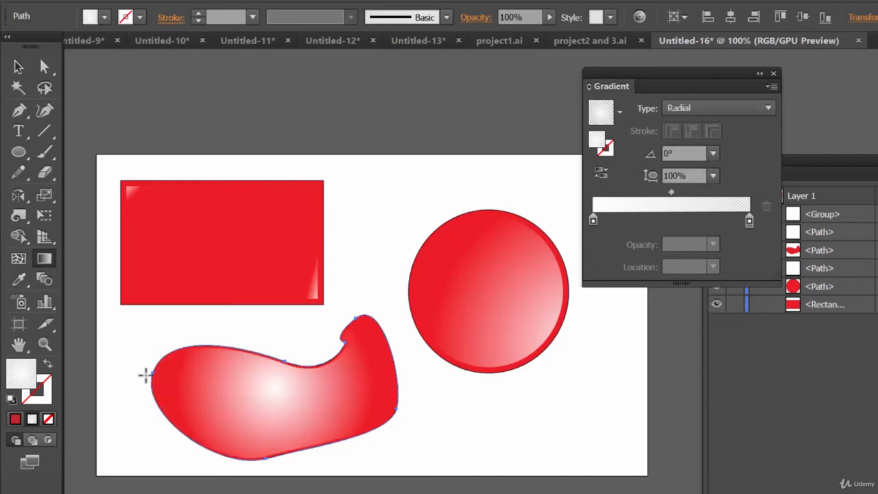
pyautogui.moveTo(176, 388); pyautogui.dragTo(212, 398)
pyautogui.moveTo(212, 340); pyautogui.dragTo(308, 403)
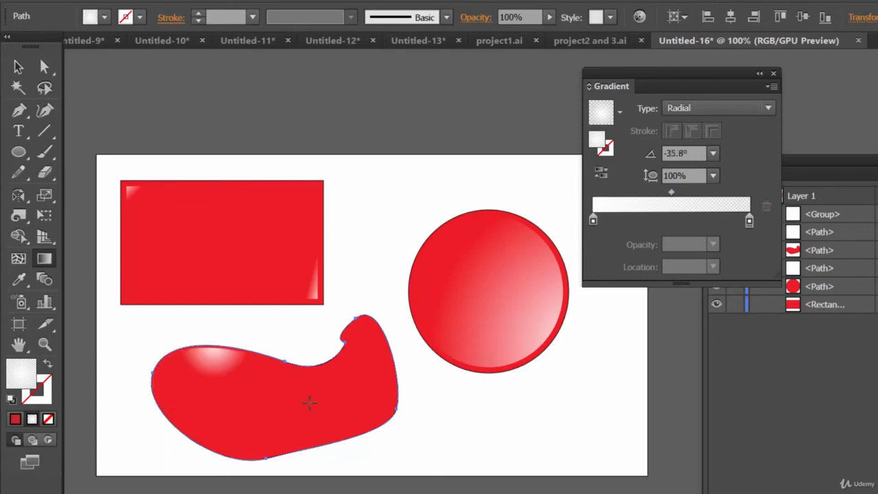
pyautogui.moveTo(274, 359); pyautogui.dragTo(366, 406)
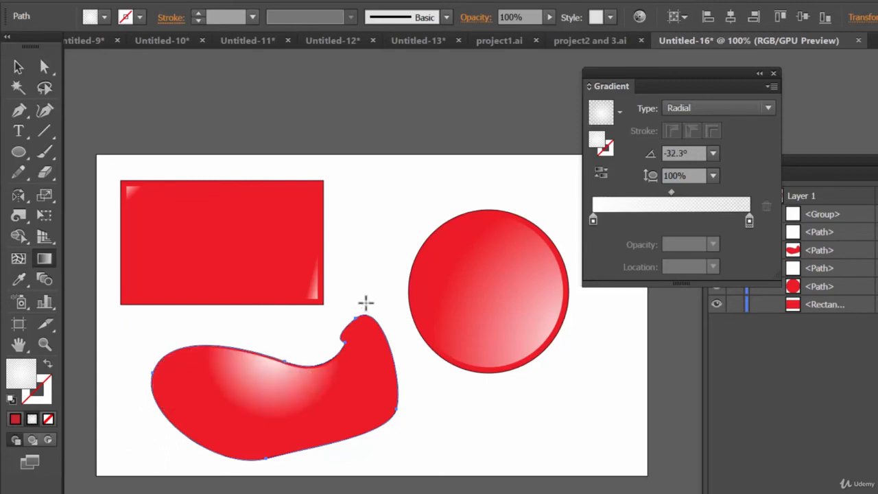
pyautogui.moveTo(366, 302); pyautogui.dragTo(366, 334)
# Try radial highlights from the freeform copy's right and lower edges, finishing with one from its left end at about -17.6°
pyautogui.moveTo(403, 355); pyautogui.dragTo(368, 409)
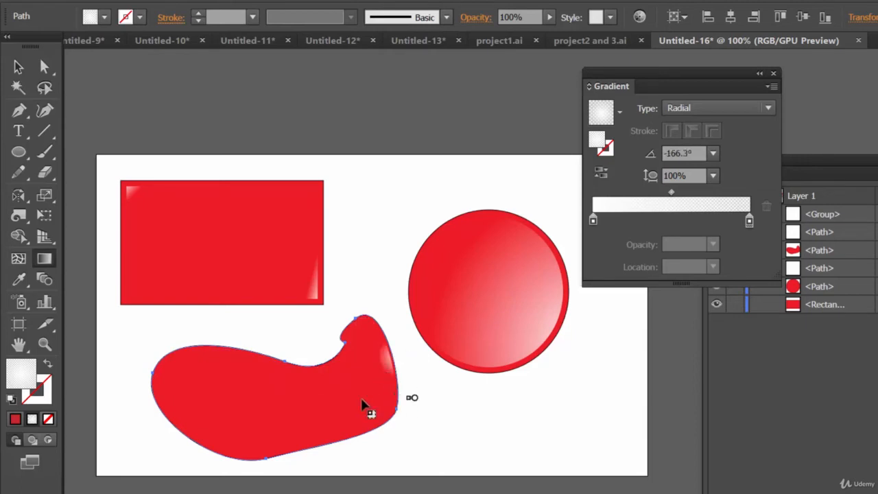
pyautogui.moveTo(381, 444); pyautogui.dragTo(321, 428)
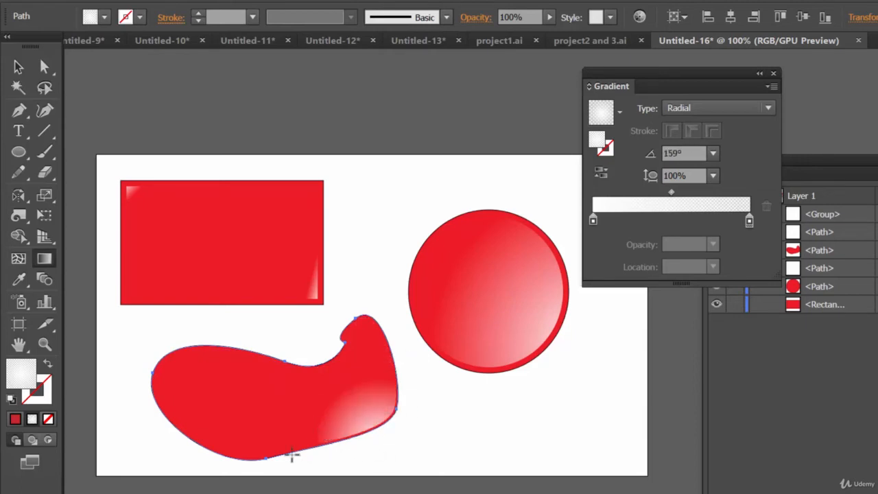
pyautogui.moveTo(292, 455); pyautogui.dragTo(281, 439)
pyautogui.moveTo(348, 421); pyautogui.dragTo(337, 409)
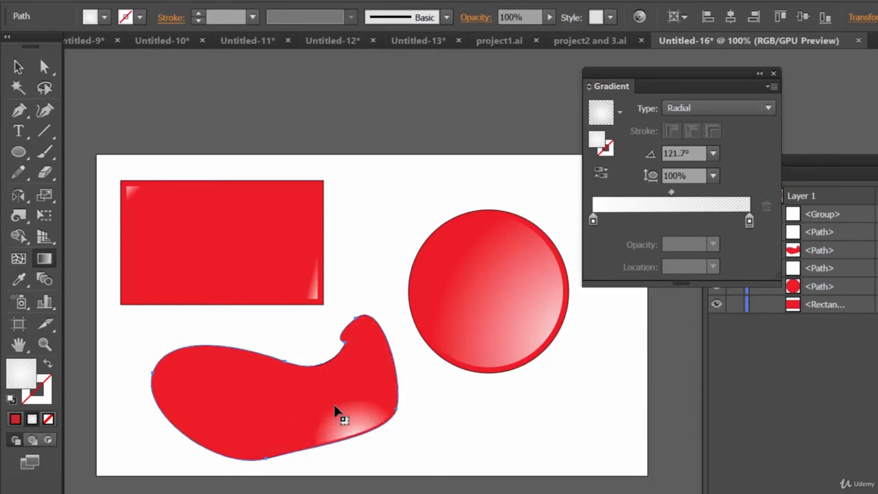
pyautogui.moveTo(355, 442); pyautogui.dragTo(241, 426)
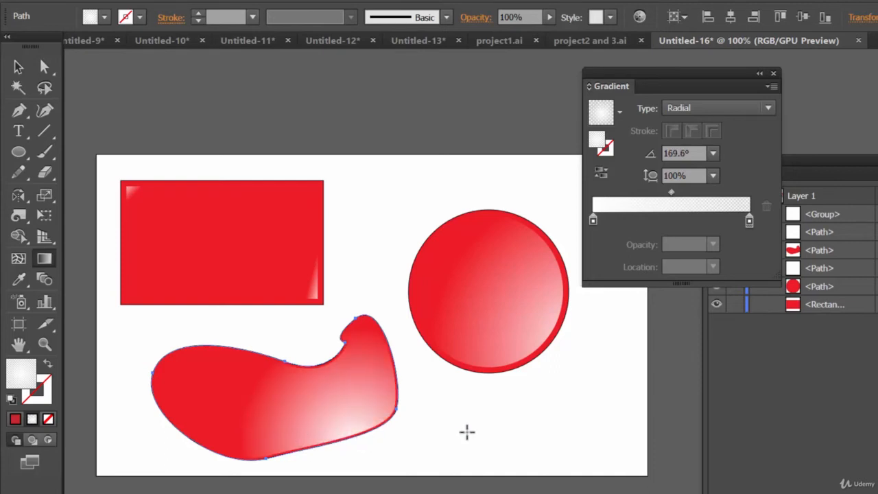
pyautogui.moveTo(411, 381); pyautogui.dragTo(380, 400)
pyautogui.moveTo(406, 433); pyautogui.dragTo(325, 451)
pyautogui.moveTo(144, 370); pyautogui.dragTo(237, 407)
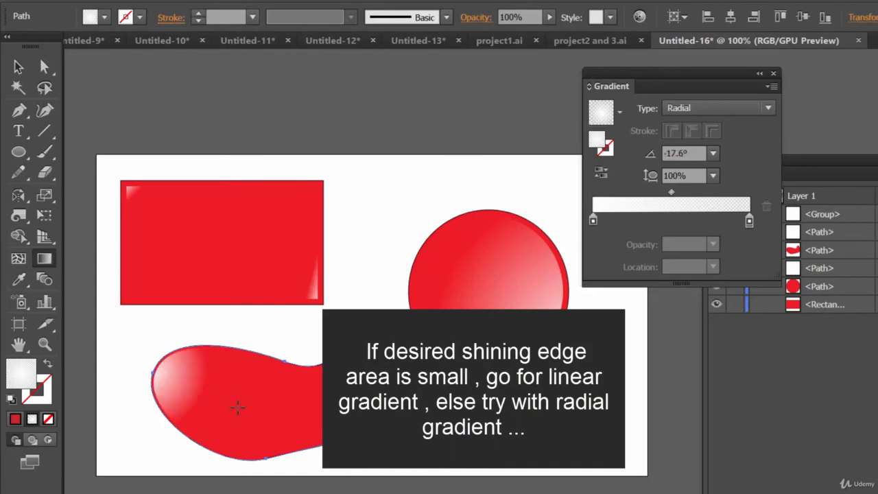
# Switch to the project2 and 3.ai document and select only the red petal of the LOGO 1 emblem
pyautogui.click(584, 41)
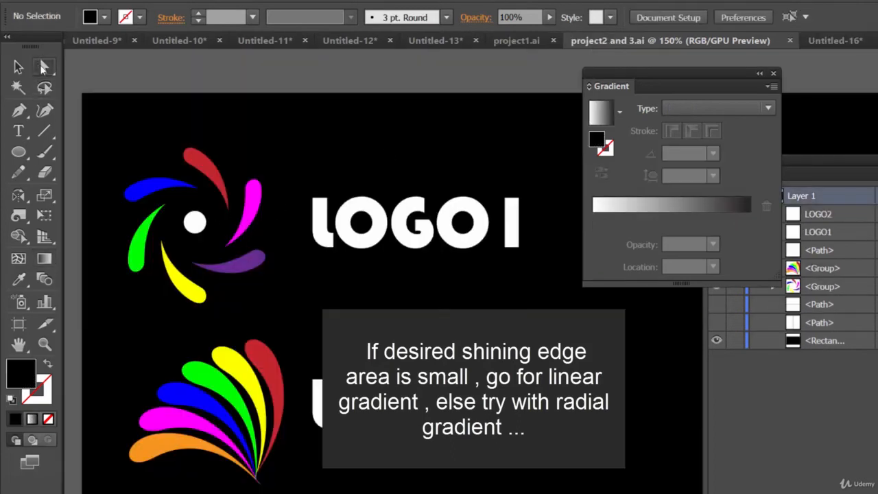
pyautogui.press('a')
pyautogui.click(196, 162)
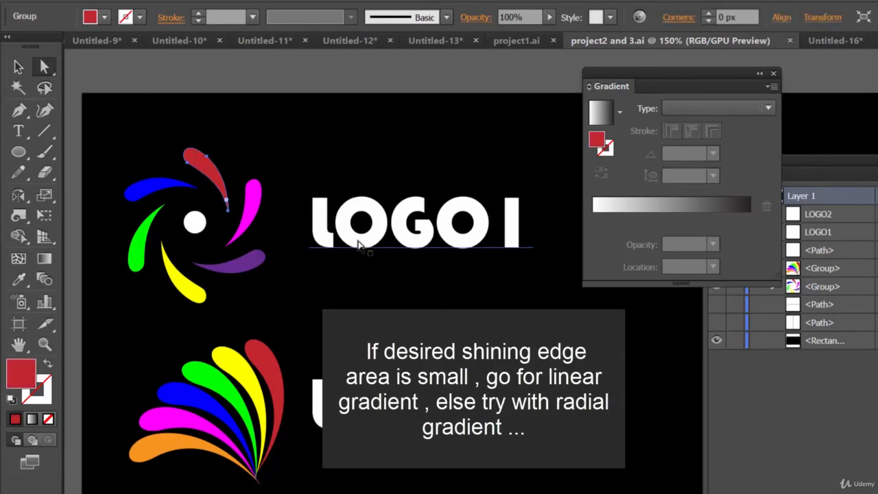
pyautogui.hotkey('ctrl', '+')
pyautogui.hotkey('ctrl', '+')
pyautogui.hotkey('ctrl', '+')
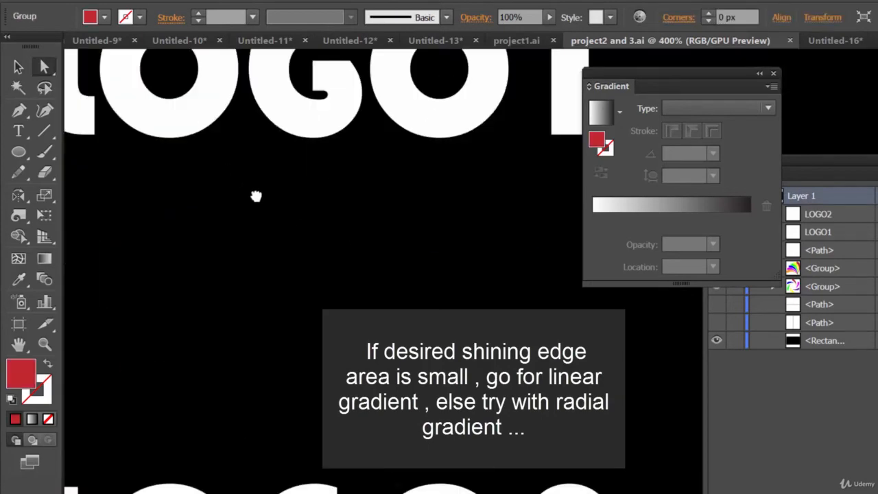
pyautogui.moveTo(256, 192); pyautogui.dragTo(350, 205)
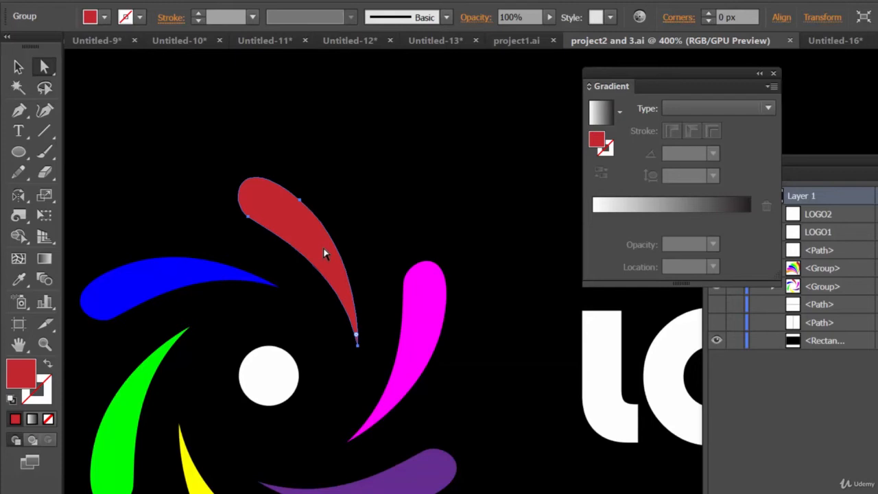
pyautogui.click(325, 254)
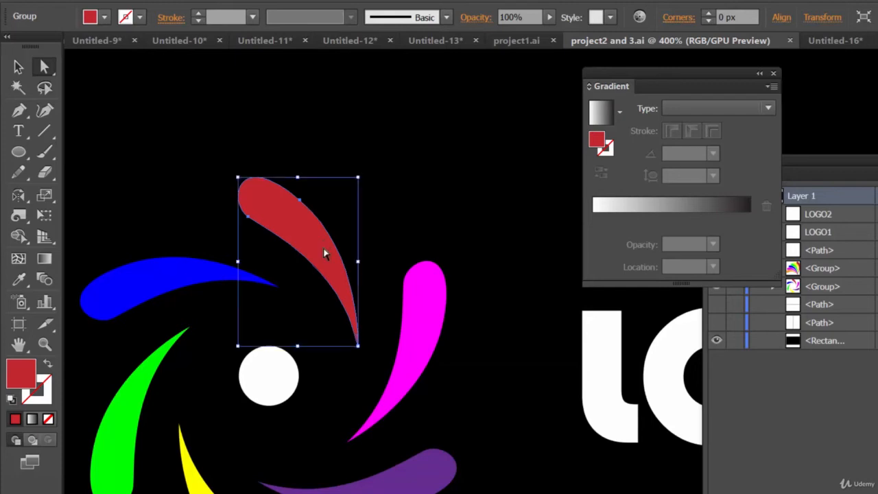
# Try a copy of the red petal pasted in front, inset with an Offset Path effect of -2 px and then -5 px
pyautogui.hotkey('ctrl', 'f')
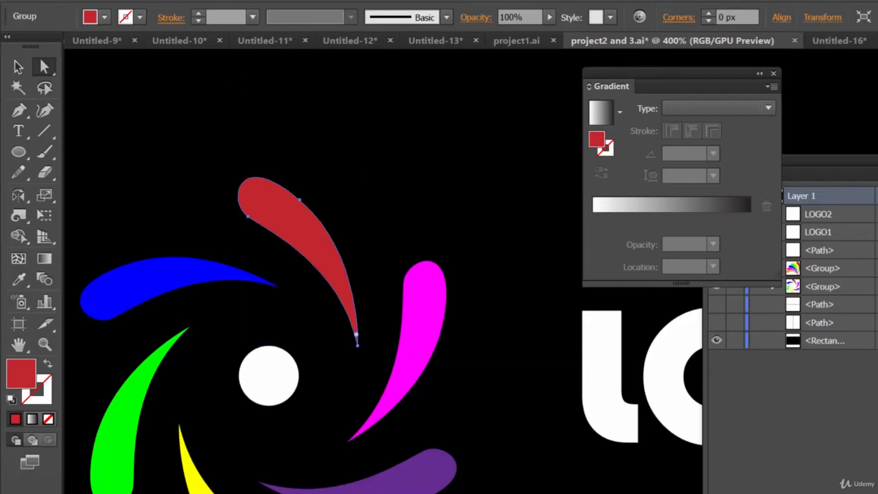
pyautogui.click(236, 2)
pyautogui.moveTo(355, 137)
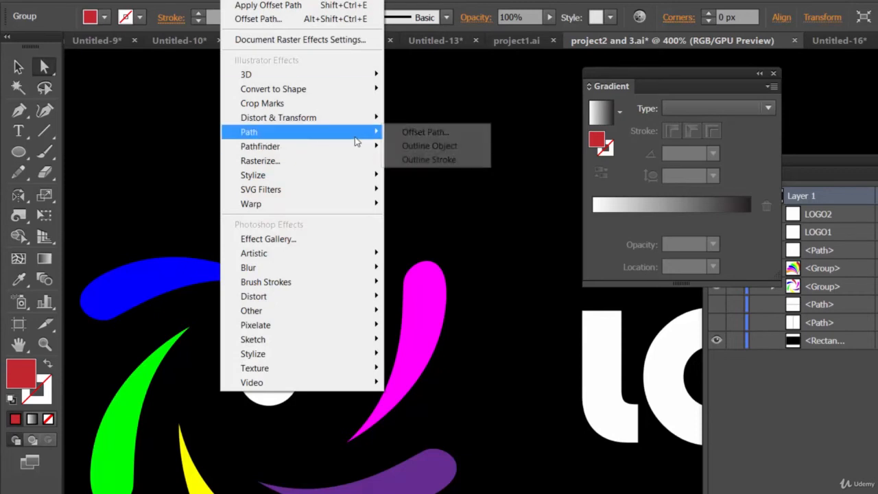
pyautogui.click(425, 132)
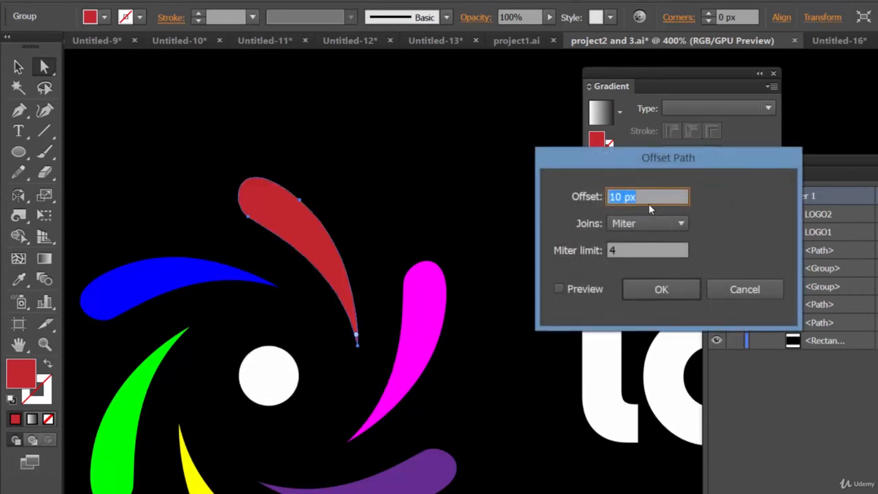
pyautogui.write('-2')
pyautogui.click(580, 289)
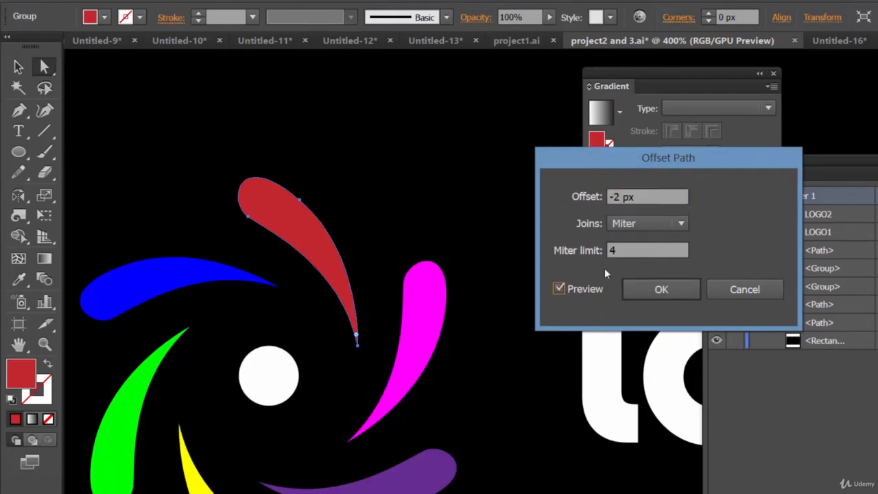
pyautogui.click(646, 196)
pyautogui.doubleClick(615, 196)
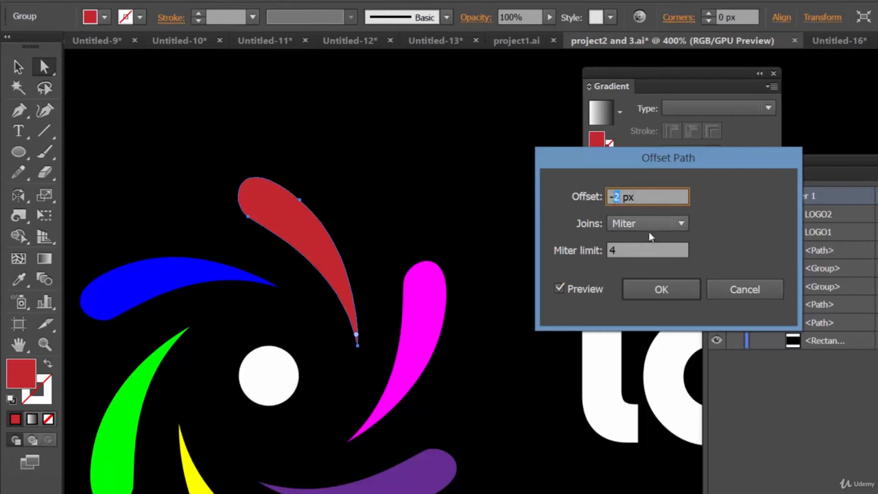
pyautogui.write('5')
pyautogui.click(650, 250)
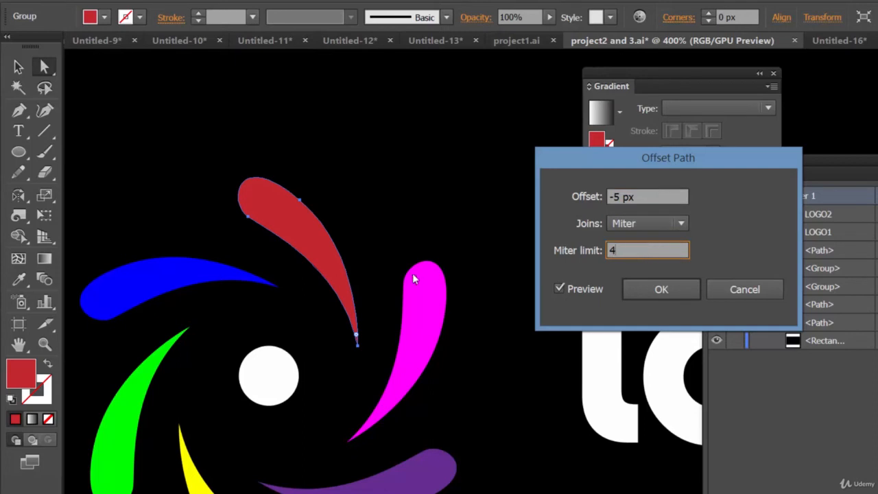
pyautogui.click(670, 292)
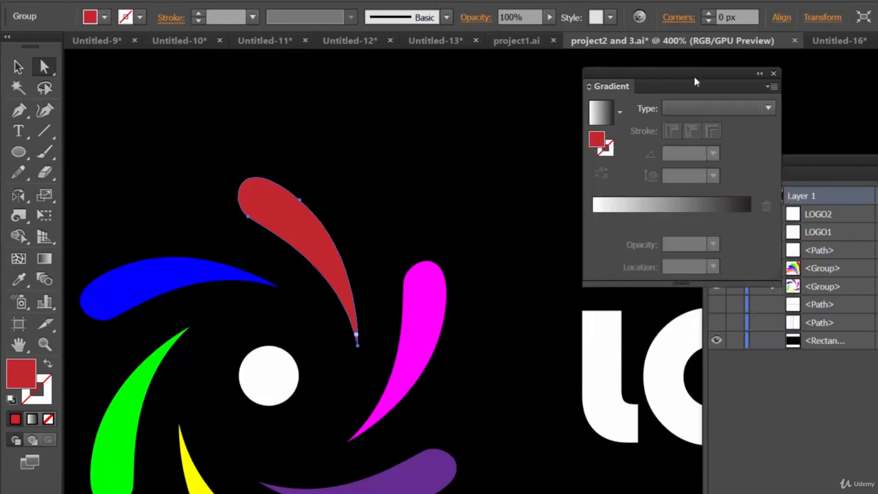
# Uncover the layer list, expand the emblem's petal group and highlight its topmost red petal entry
pyautogui.moveTo(695, 81); pyautogui.dragTo(596, 76)
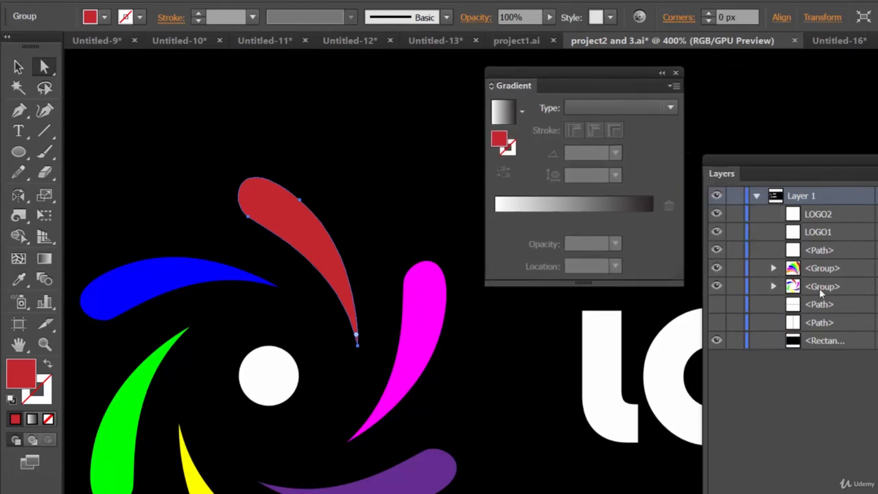
pyautogui.click(775, 287)
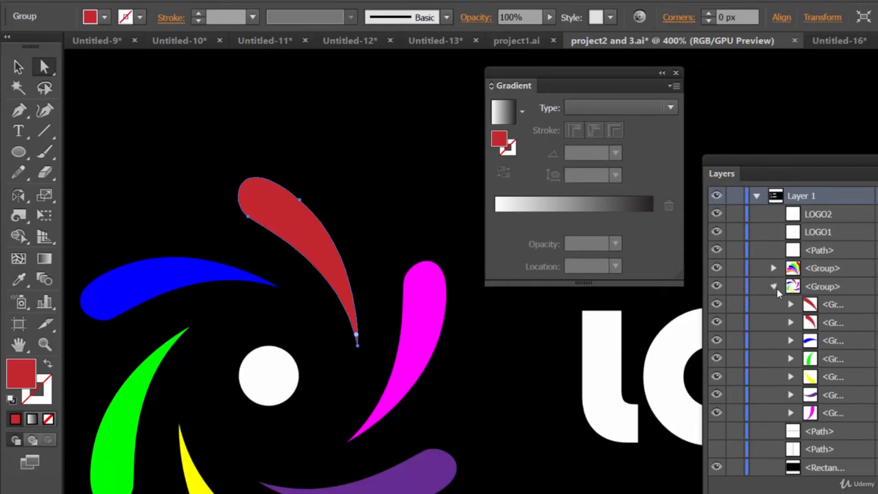
pyautogui.click(774, 287)
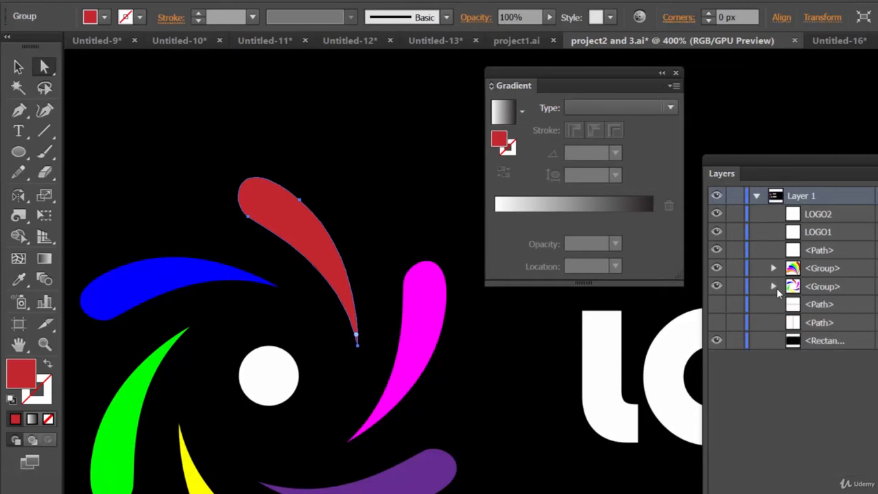
pyautogui.click(775, 286)
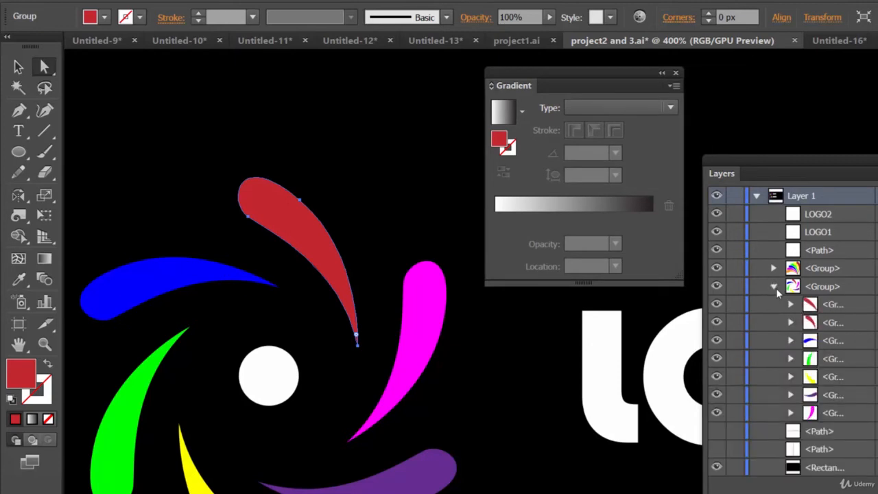
pyautogui.click(837, 306)
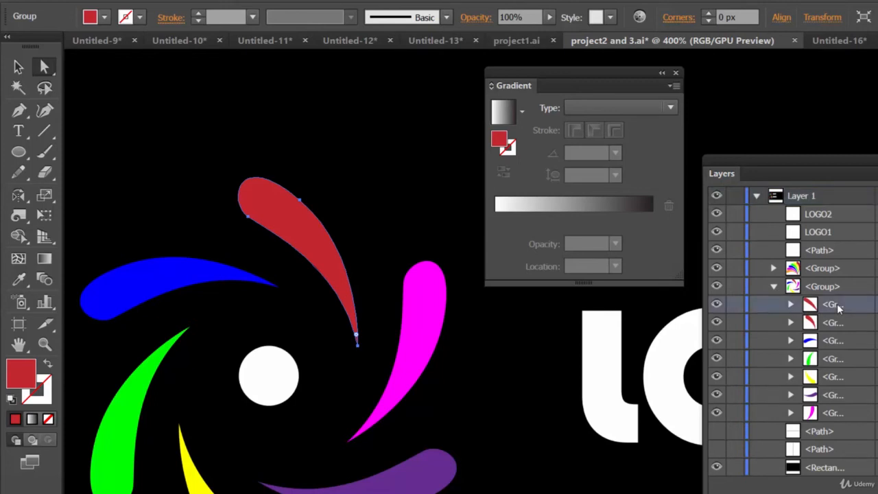
# Undo the Offset Path effect and the pasted copy of the red petal
pyautogui.hotkey('ctrl', 'z')
pyautogui.hotkey('ctrl', 'z')
pyautogui.hotkey('ctrl', 'z')
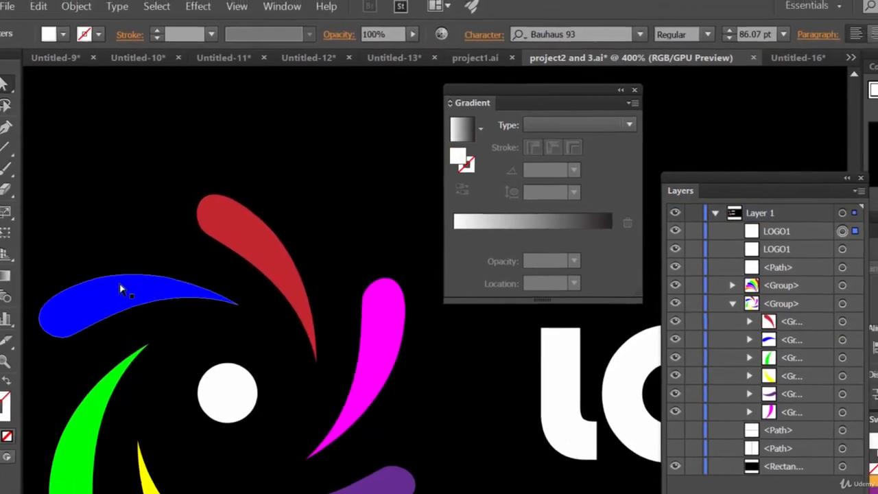
# Select the emblem's red petal again and paste a copy directly in front of it
pyautogui.click(247, 227)
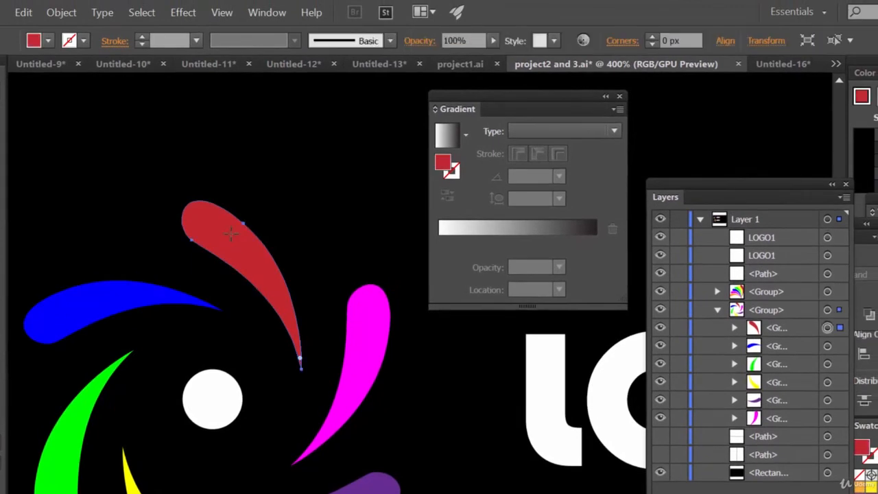
pyautogui.hotkey('ctrl', '-')
pyautogui.hotkey('ctrl', '+')
pyautogui.hotkey('ctrl', '+')
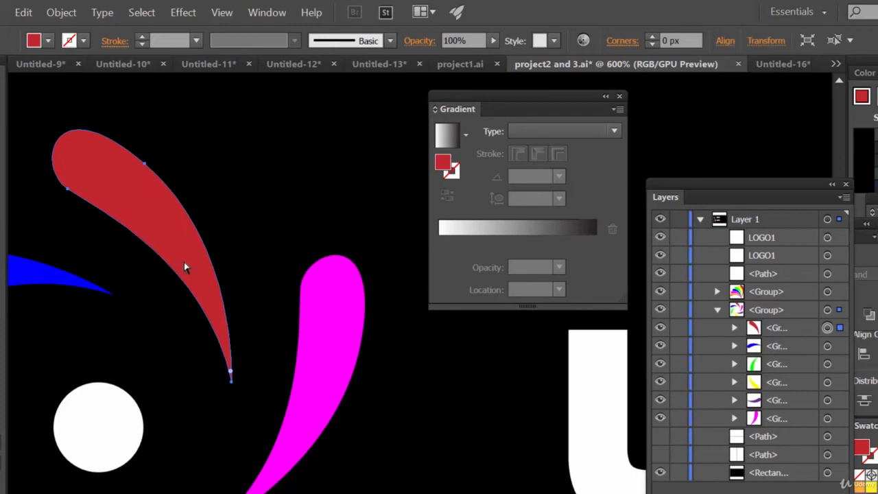
pyautogui.press('ctrl')
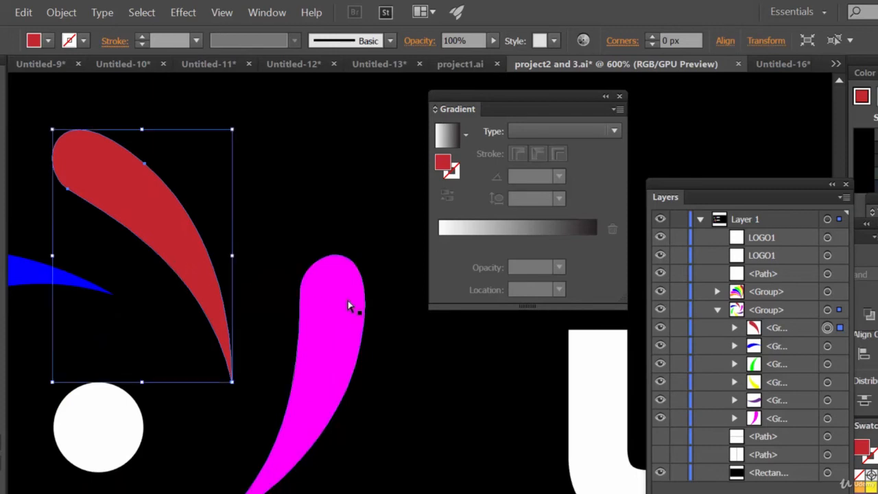
pyautogui.hotkey('ctrl', 'c')
pyautogui.hotkey('ctrl', 'f')
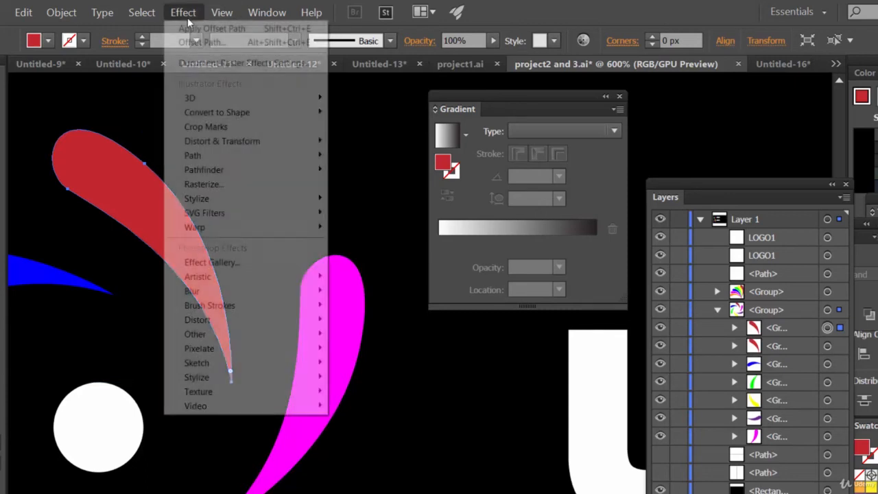
# Inset the front copy of the red petal with an Offset Path effect of -2 px, Miter joins and miter limit 4
pyautogui.click(184, 13)
pyautogui.moveTo(255, 156)
pyautogui.click(364, 155)
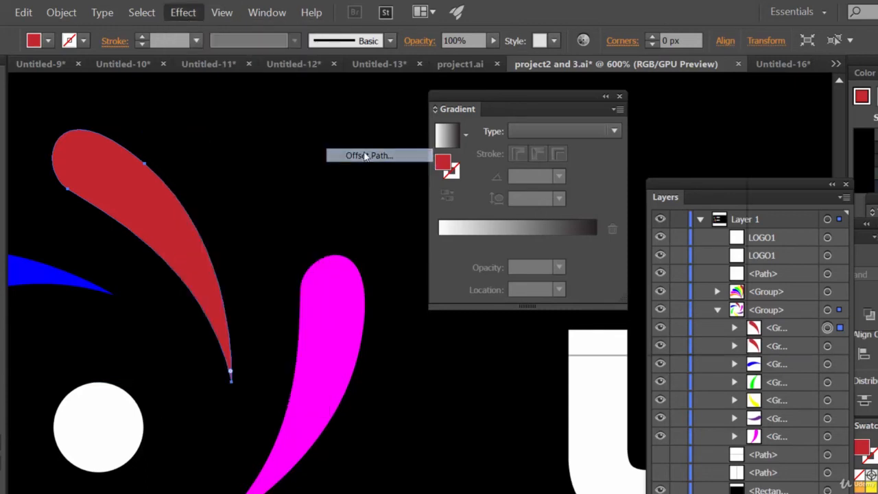
pyautogui.click(534, 314)
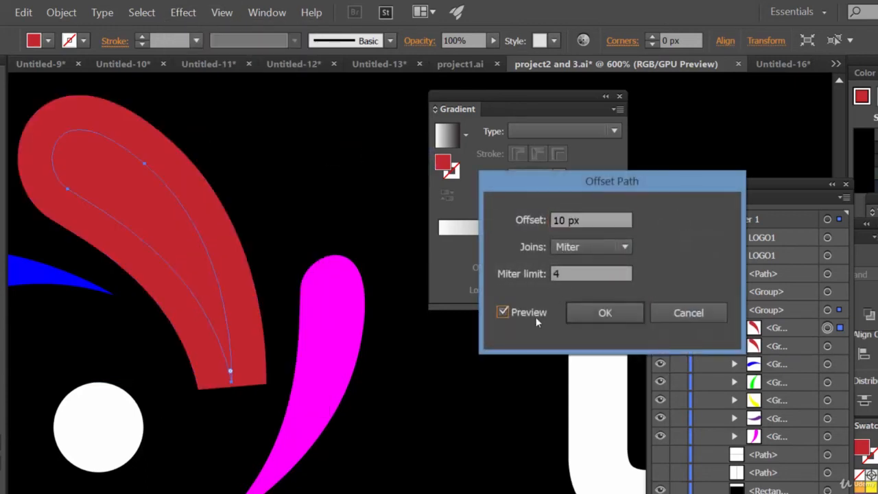
pyautogui.moveTo(565, 219); pyautogui.dragTo(553, 220)
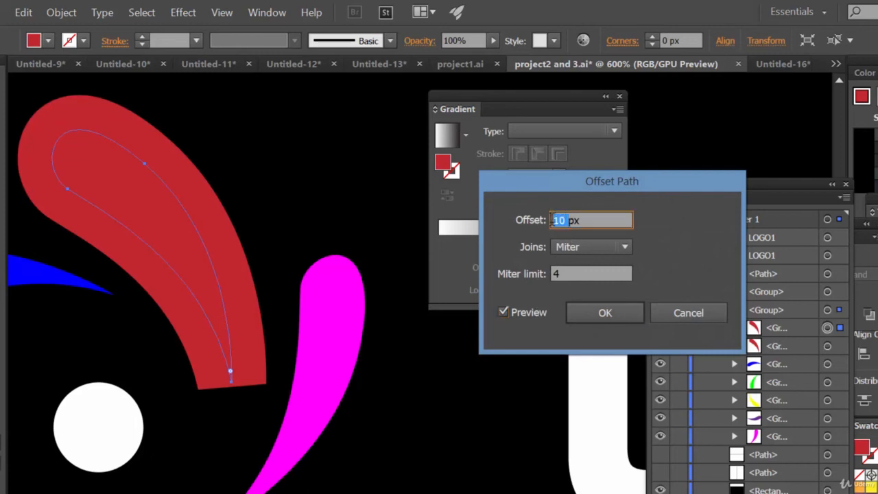
pyautogui.write('-2')
pyautogui.click(577, 273)
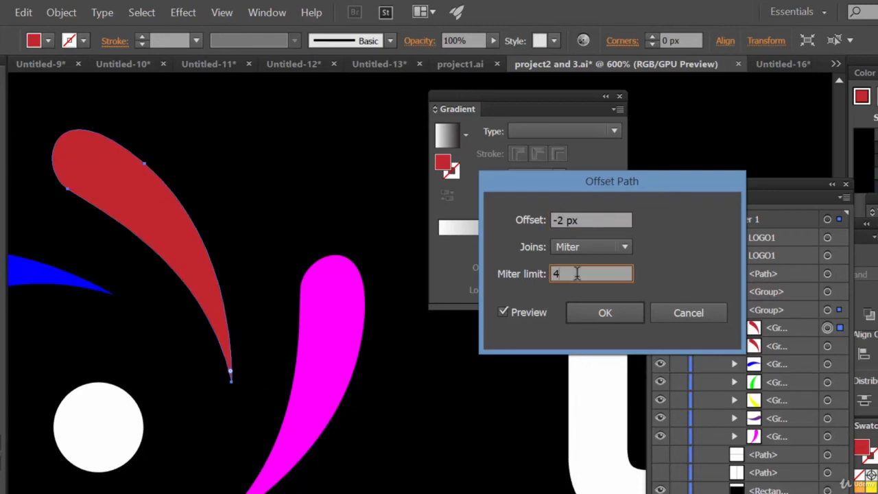
pyautogui.click(603, 314)
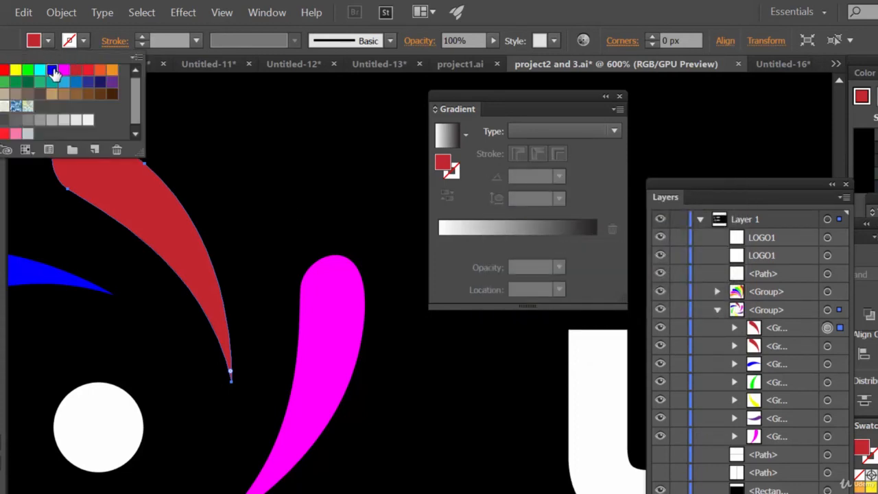
# Try blue, dark red and bright red (R=237 G=28 B=36) fills on the inset petal copy
pyautogui.click(52, 69)
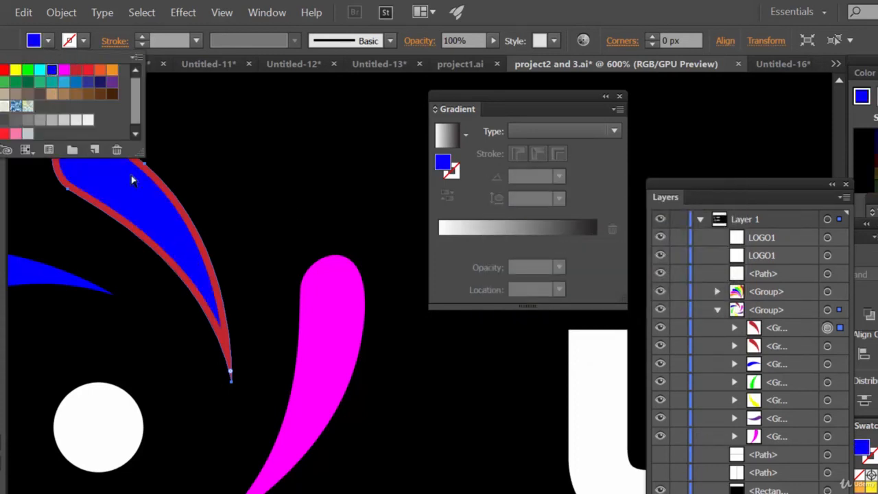
pyautogui.click(75, 70)
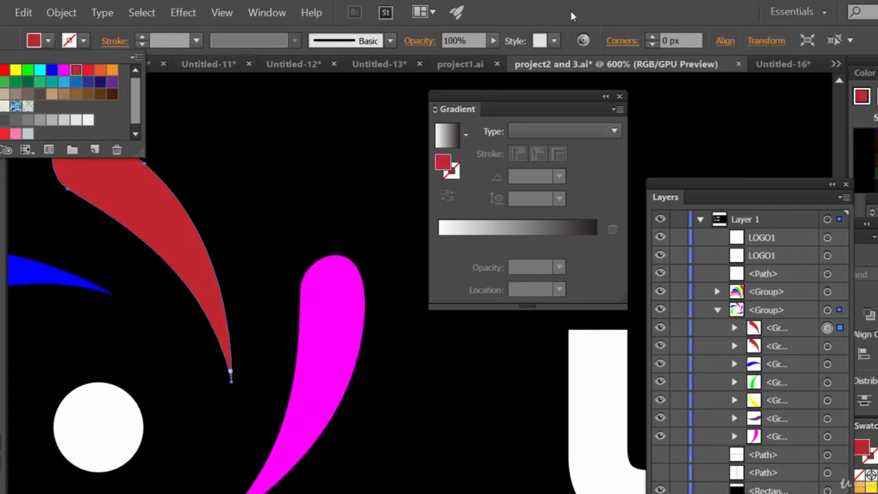
pyautogui.click(88, 70)
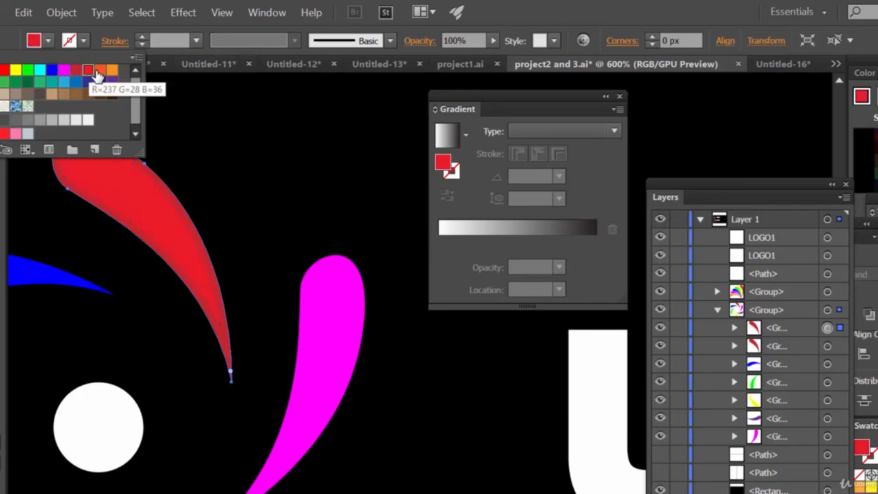
# Fill the inset petal copy with a Linear gradient and open the colour settings of its white start stop
pyautogui.click(575, 130)
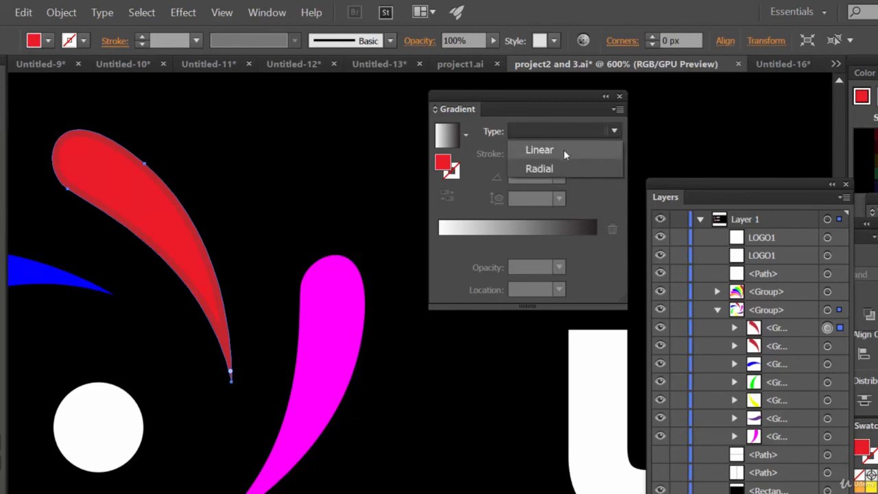
pyautogui.click(565, 152)
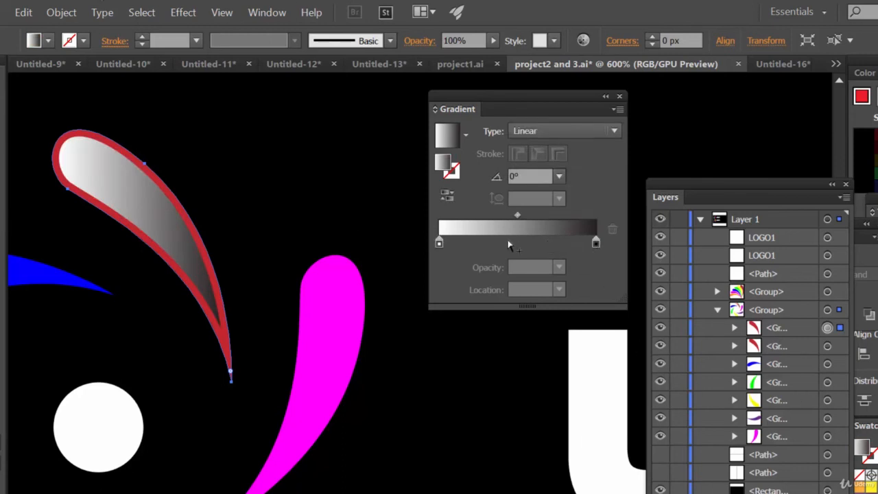
pyautogui.click(439, 242)
pyautogui.doubleClick(440, 241)
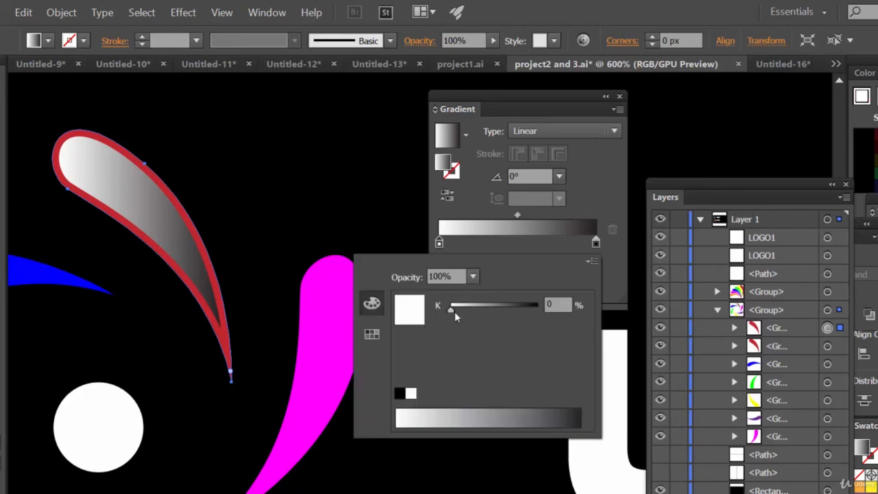
pyautogui.moveTo(596, 242); pyautogui.dragTo(614, 286)
pyautogui.doubleClick(593, 245)
pyautogui.click(604, 252)
pyautogui.hotkey('ctrl', 'z')
pyautogui.click(590, 243)
pyautogui.moveTo(591, 243); pyautogui.dragTo(596, 243)
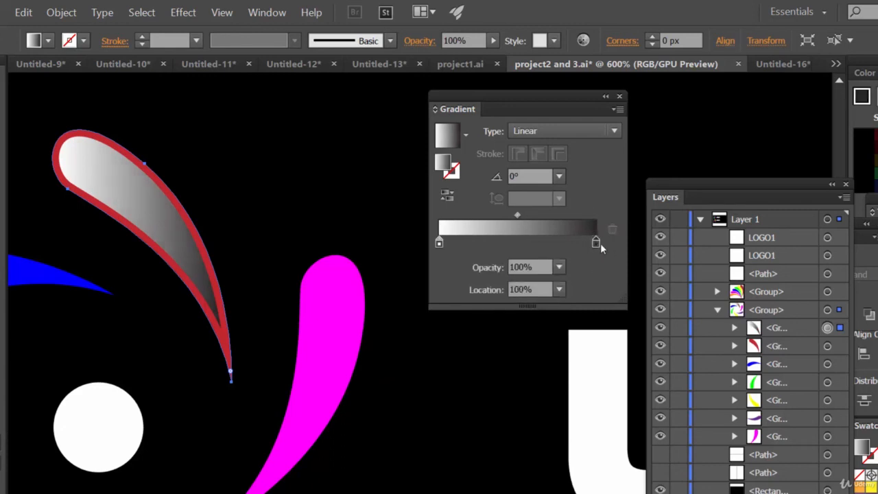
# Set the gradient's dark end stop to white with 0% opacity and select the start stop
pyautogui.doubleClick(596, 243)
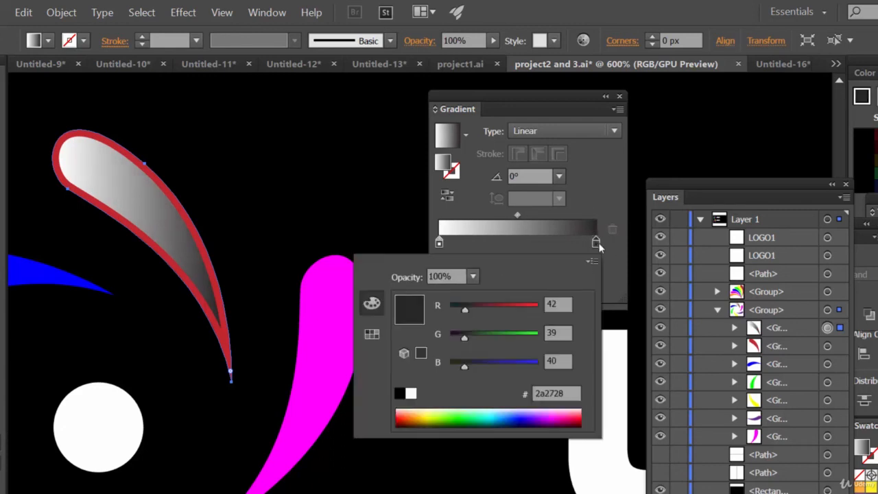
pyautogui.click(410, 393)
pyautogui.click(612, 205)
pyautogui.click(558, 267)
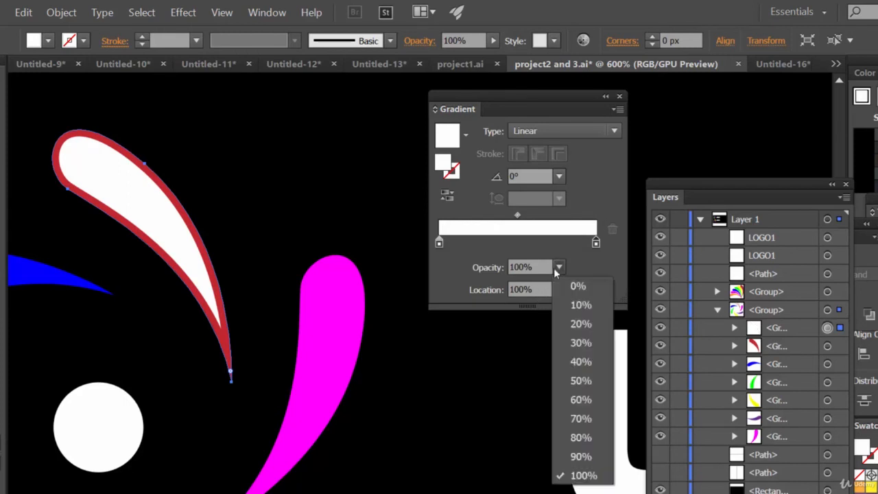
pyautogui.click(580, 284)
pyautogui.click(440, 244)
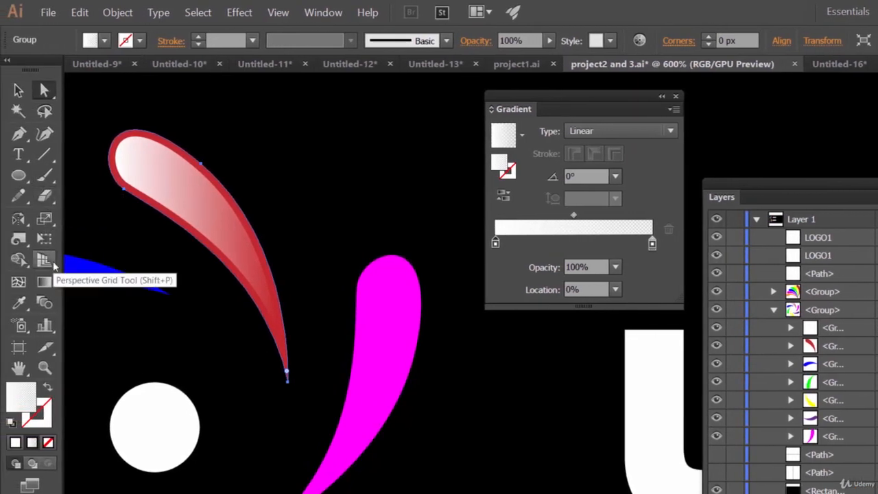
# Try linear highlights with the Gradient tool from the petal's rounded end and upper edge, finishing at about -115.8°
pyautogui.click(44, 282)
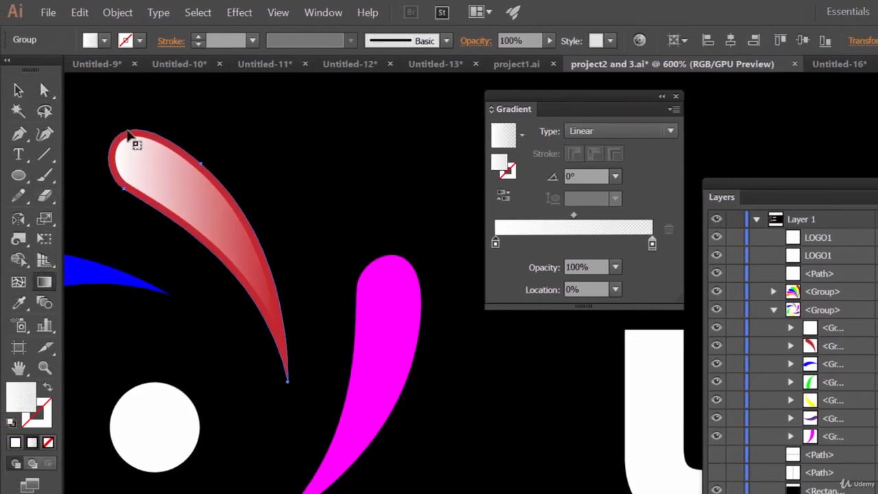
pyautogui.moveTo(131, 142); pyautogui.dragTo(179, 197)
pyautogui.moveTo(171, 133); pyautogui.dragTo(184, 186)
pyautogui.moveTo(186, 141)
pyautogui.mouseDown()
pyautogui.moveTo(199, 200)
pyautogui.moveTo(212, 193)
pyautogui.moveTo(200, 192)
pyautogui.mouseUp()
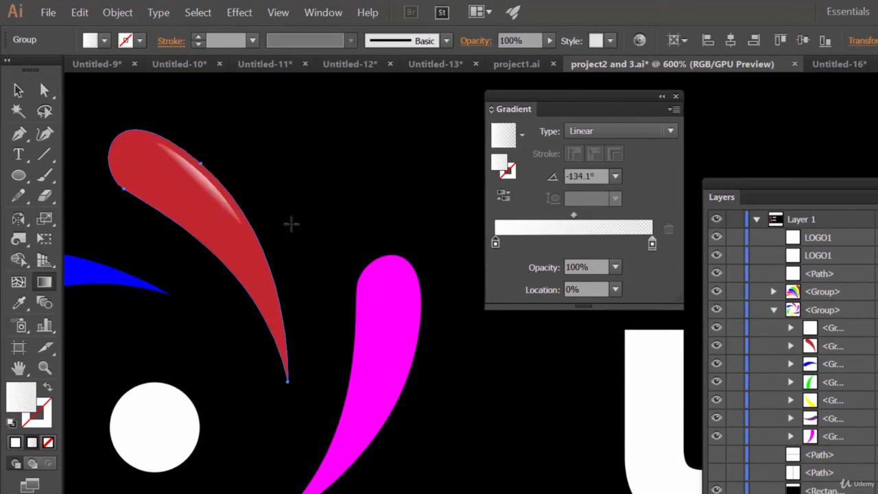
pyautogui.moveTo(166, 142); pyautogui.dragTo(194, 181)
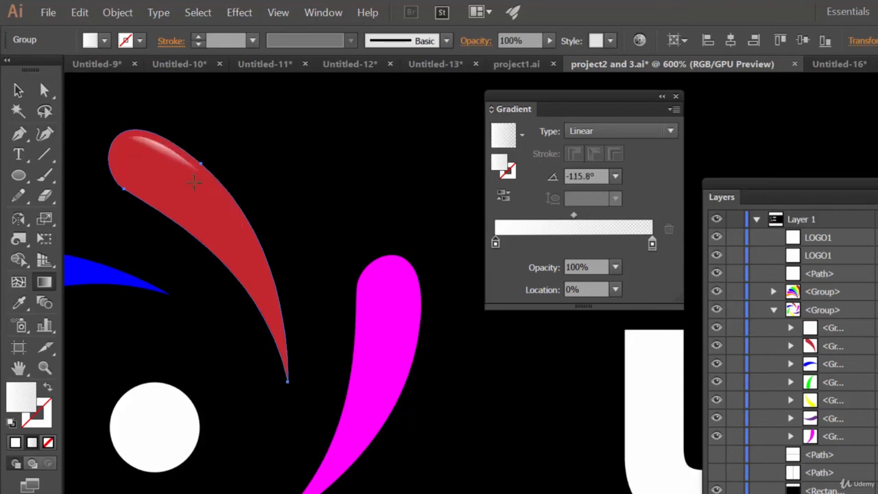
# Switch the inset petal copy's gradient to Radial and try highlights along the petal, finishing from the rounded end at about -53.2°
pyautogui.click(629, 131)
pyautogui.click(620, 167)
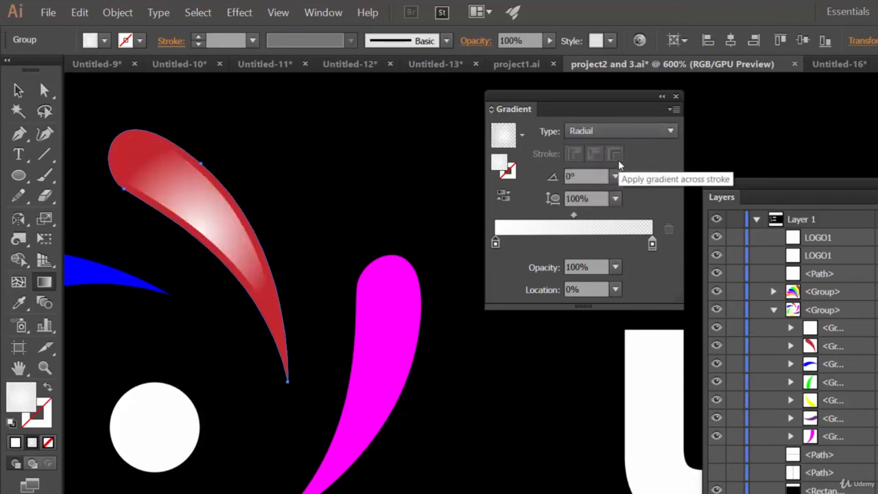
pyautogui.moveTo(158, 123); pyautogui.dragTo(211, 193)
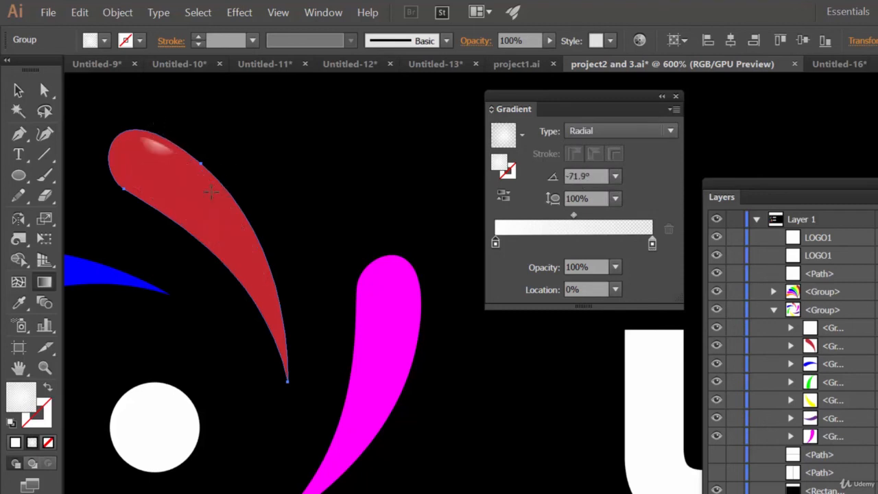
pyautogui.moveTo(186, 141); pyautogui.dragTo(222, 215)
pyautogui.moveTo(266, 236); pyautogui.dragTo(193, 205)
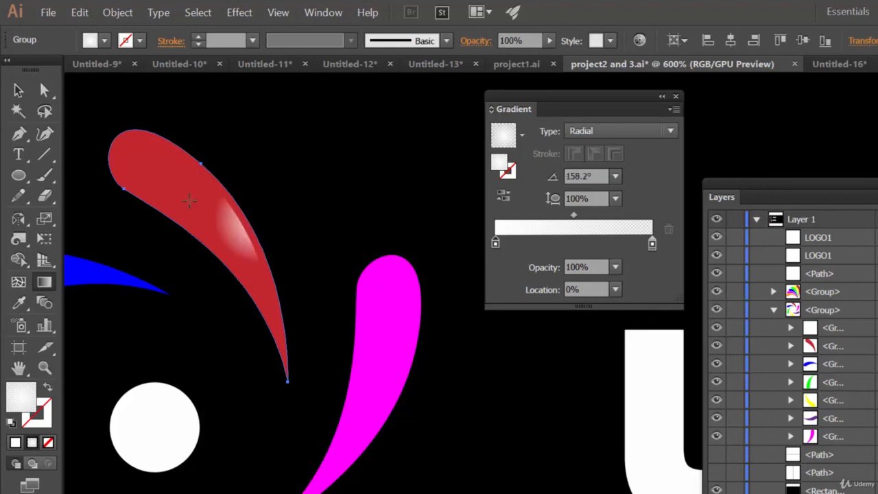
pyautogui.moveTo(292, 284); pyautogui.dragTo(184, 199)
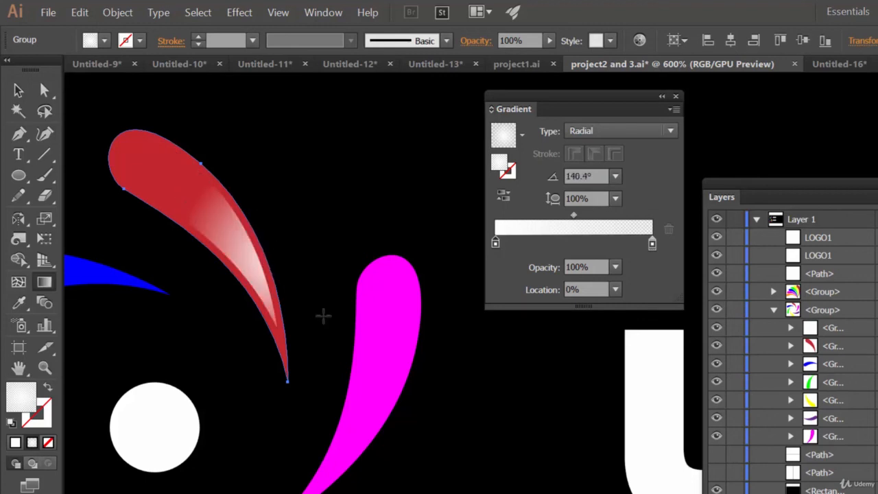
pyautogui.moveTo(109, 129); pyautogui.dragTo(186, 232)
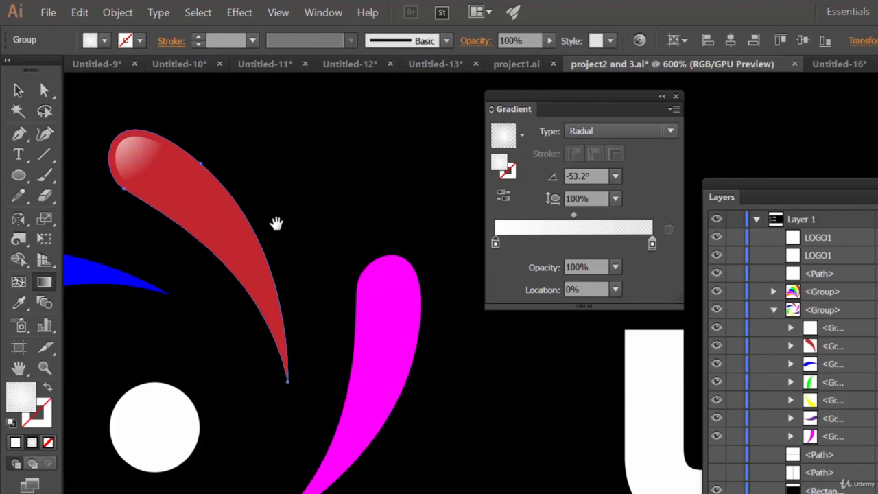
# Review the glossy red petal within the whole logo at 200% zoom
pyautogui.moveTo(275, 213); pyautogui.dragTo(465, 227)
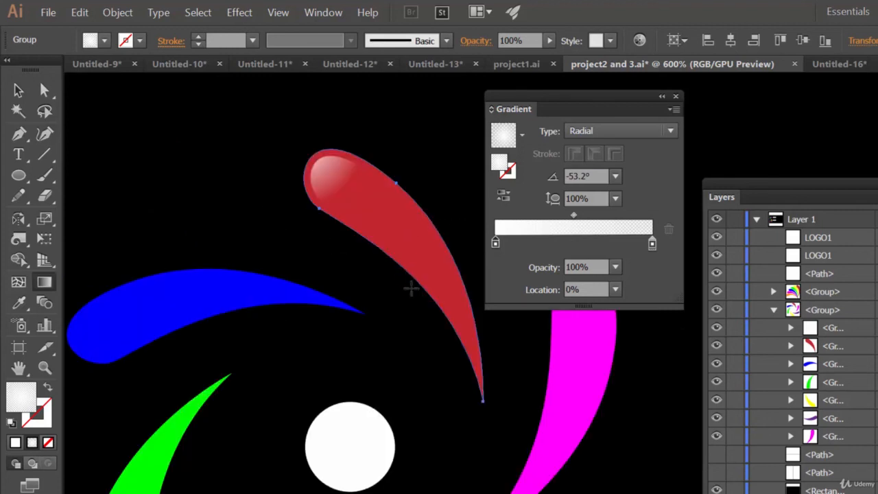
pyautogui.hotkey('ctrl', '-')
pyautogui.hotkey('ctrl', '-')
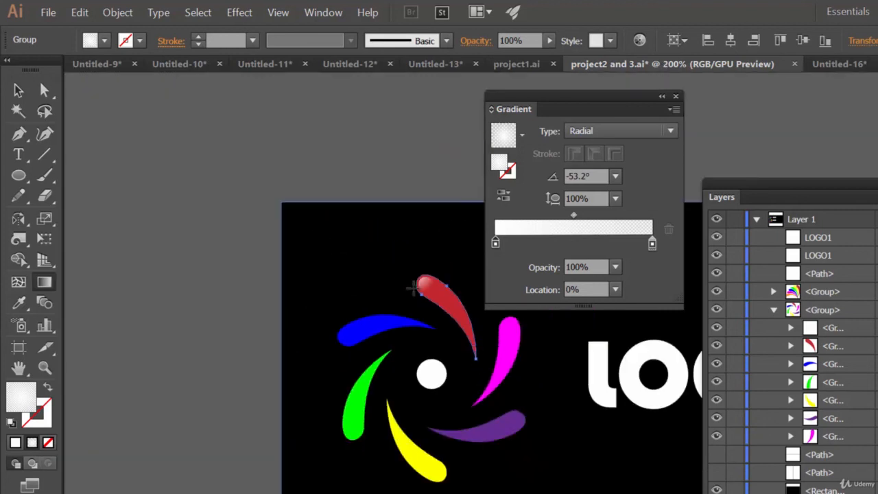
pyautogui.moveTo(504, 343); pyautogui.dragTo(347, 238)
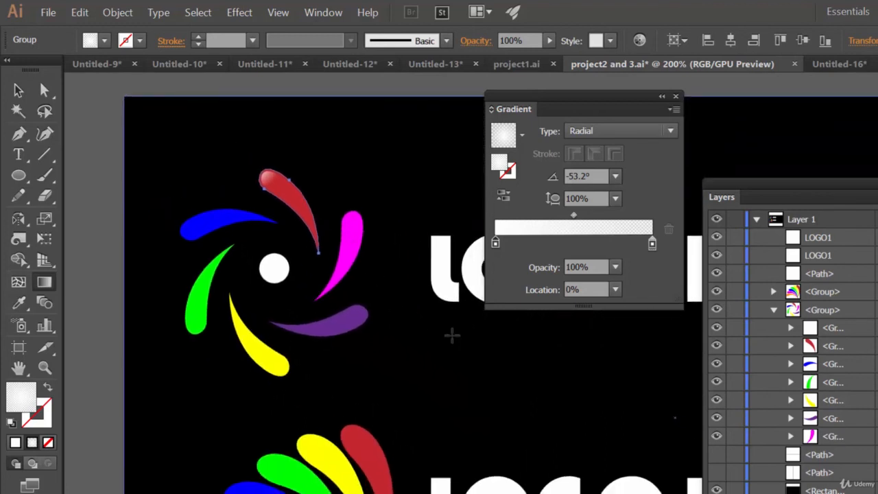
pyautogui.press('v')
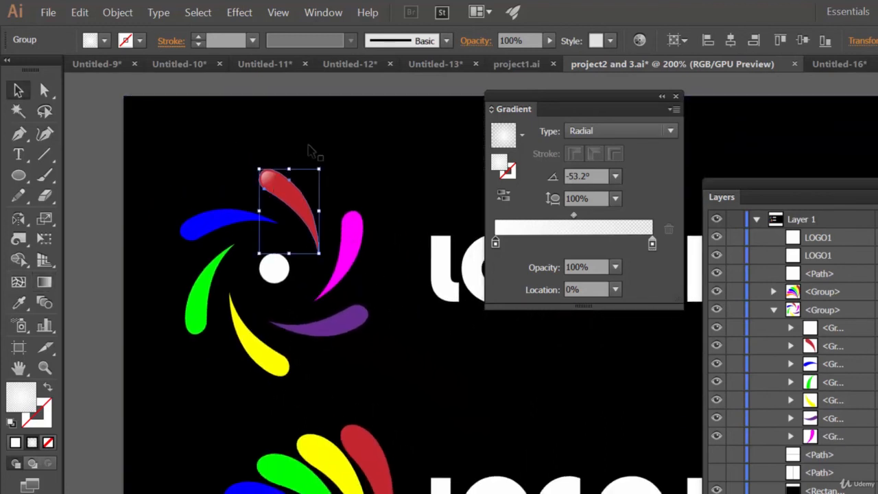
pyautogui.click(313, 153)
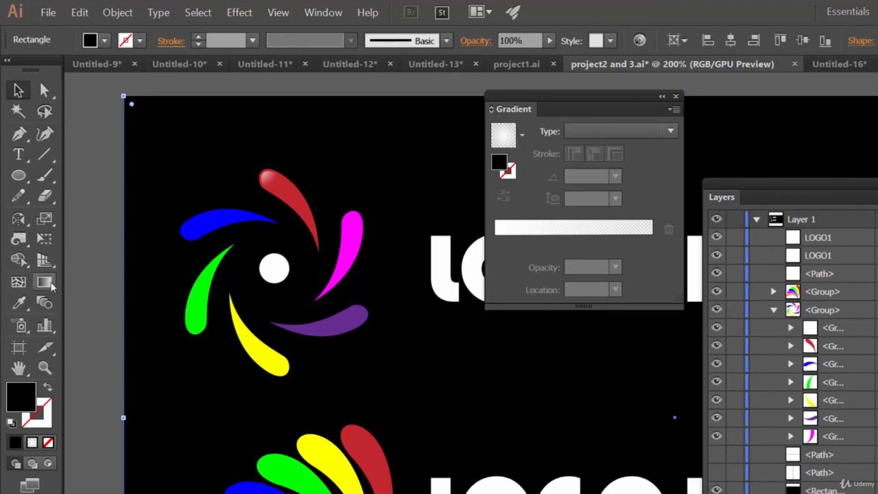
# Redraw the petal's radial highlight with the Gradient tool, finishing diagonally from the rounded end at about -40.8°, and deselect it
pyautogui.click(46, 283)
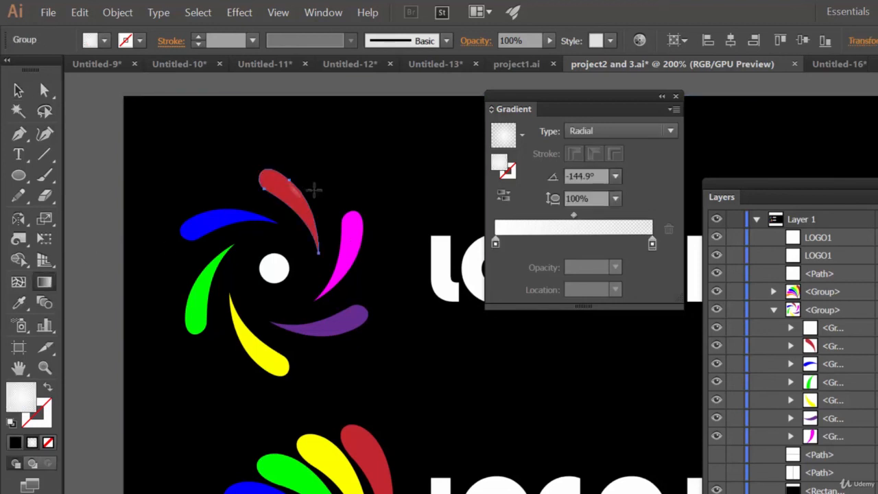
pyautogui.moveTo(319, 203); pyautogui.dragTo(300, 210)
pyautogui.click(288, 187)
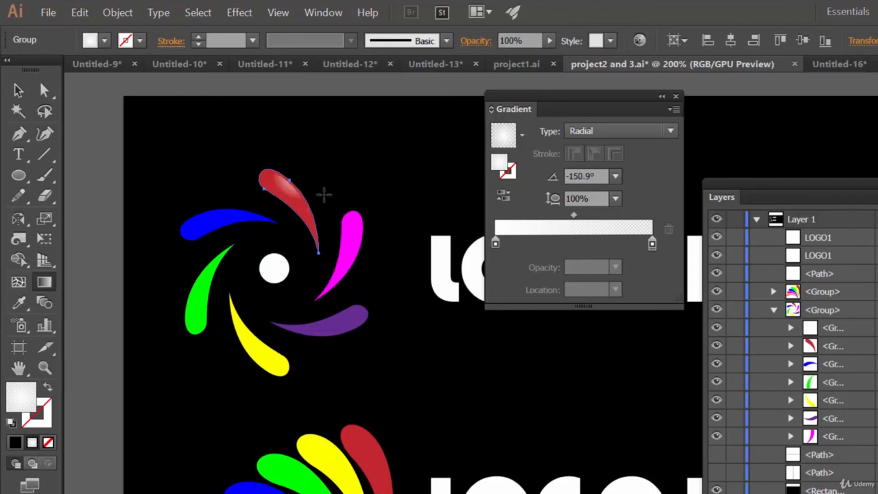
pyautogui.click(323, 195)
pyautogui.moveTo(314, 182); pyautogui.dragTo(264, 180)
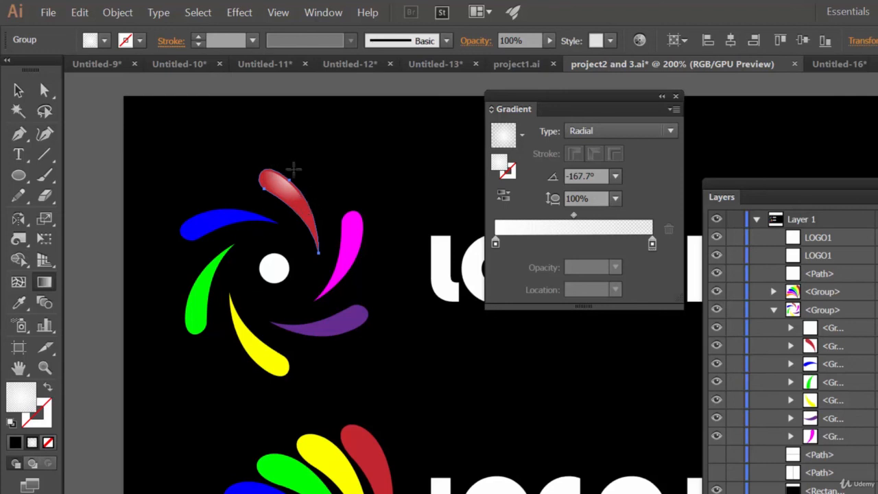
pyautogui.moveTo(263, 157); pyautogui.dragTo(294, 221)
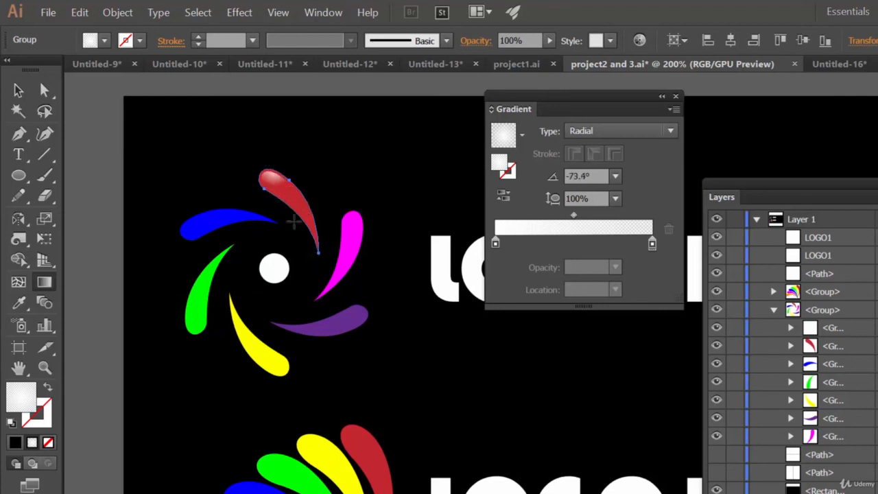
pyautogui.moveTo(253, 166); pyautogui.dragTo(324, 237)
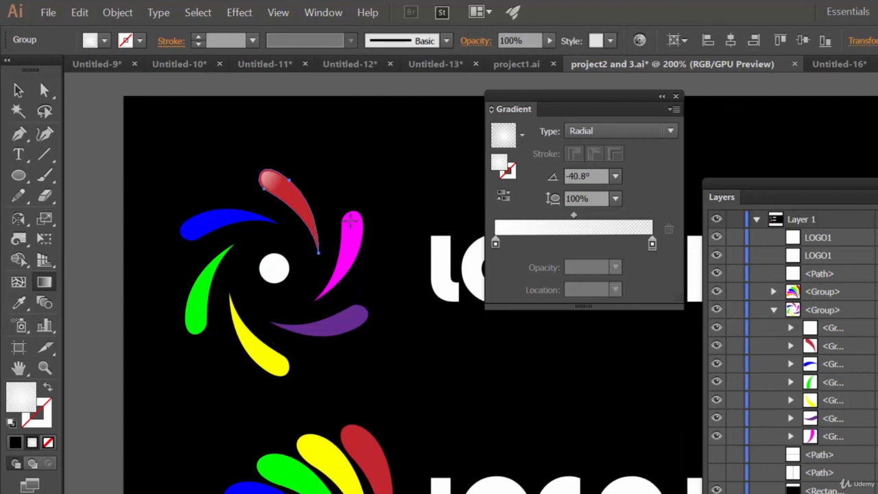
pyautogui.press('v')
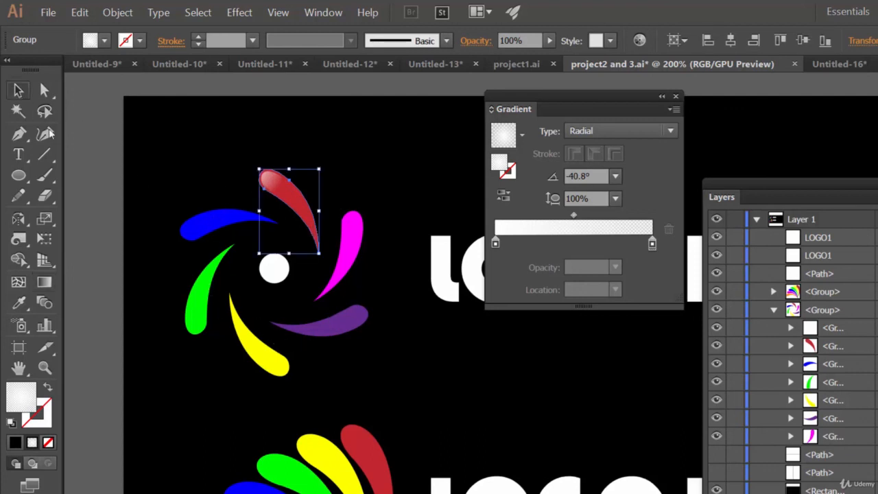
pyautogui.click(94, 156)
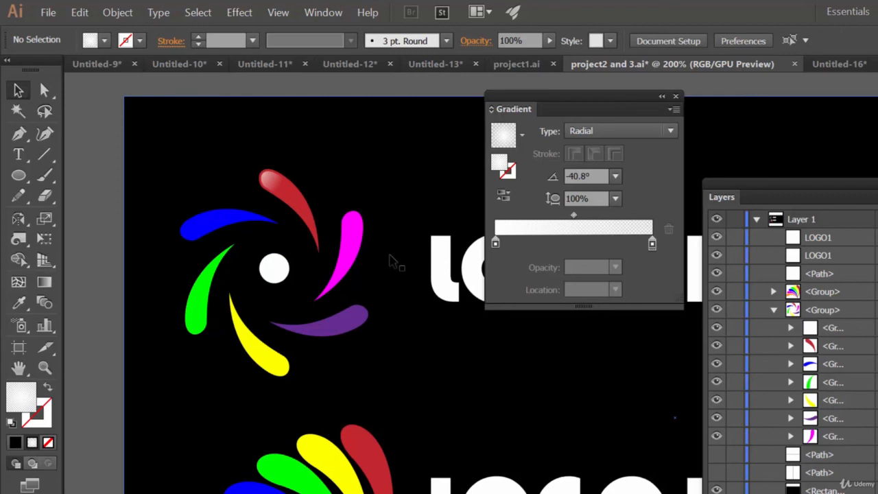
# Review the glossy red shapes in Untitled-16, move the Gradient panel clear of the artwork and return to project2 and 3.ai
pyautogui.click(839, 66)
pyautogui.moveTo(616, 103); pyautogui.dragTo(853, 115)
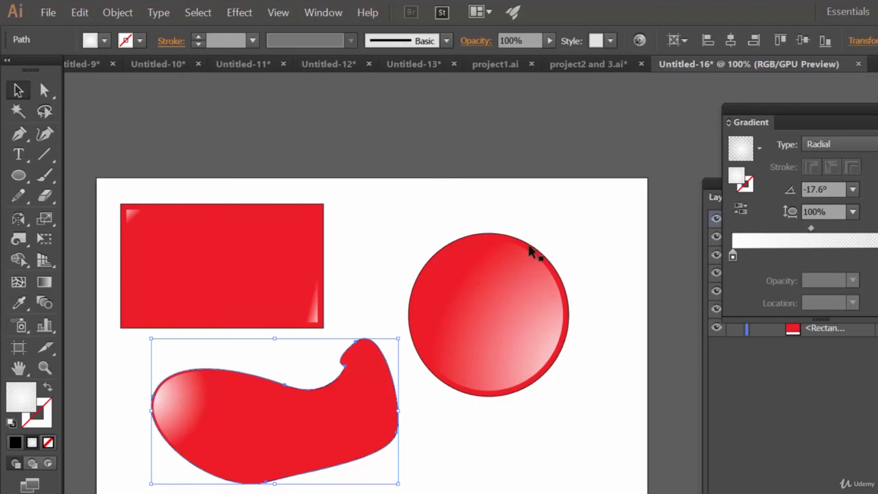
pyautogui.click(593, 63)
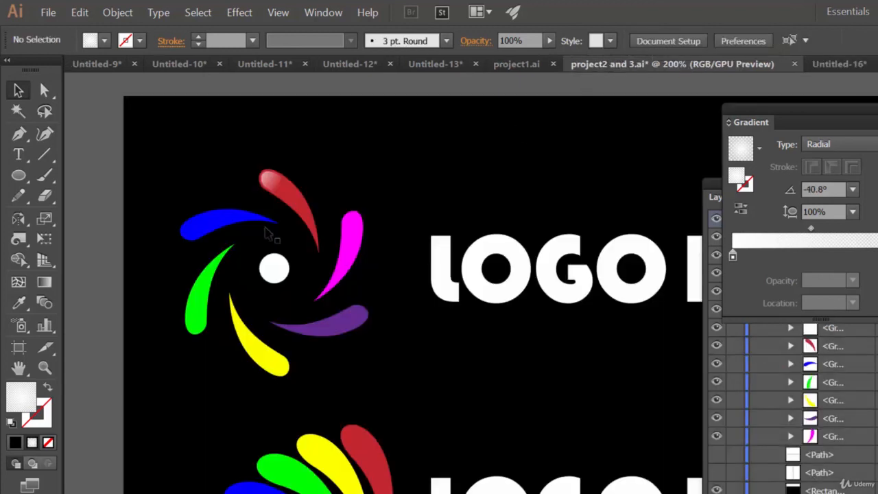